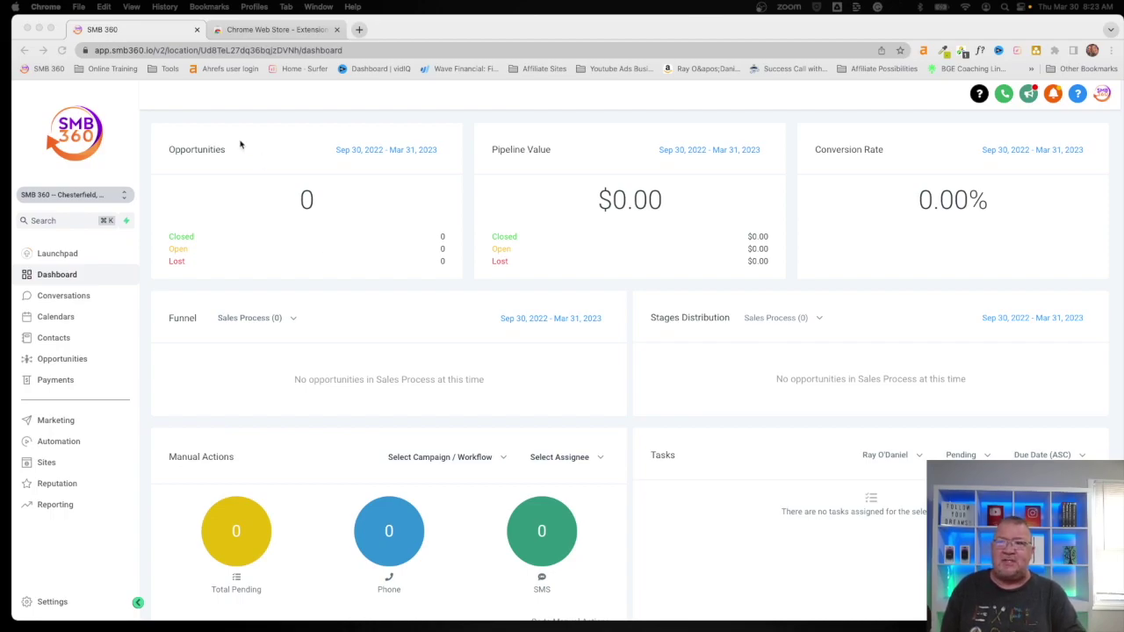
Search the Chrome Web Store for "visuall css editor" and look over the matching extensions
left_click(273, 32)
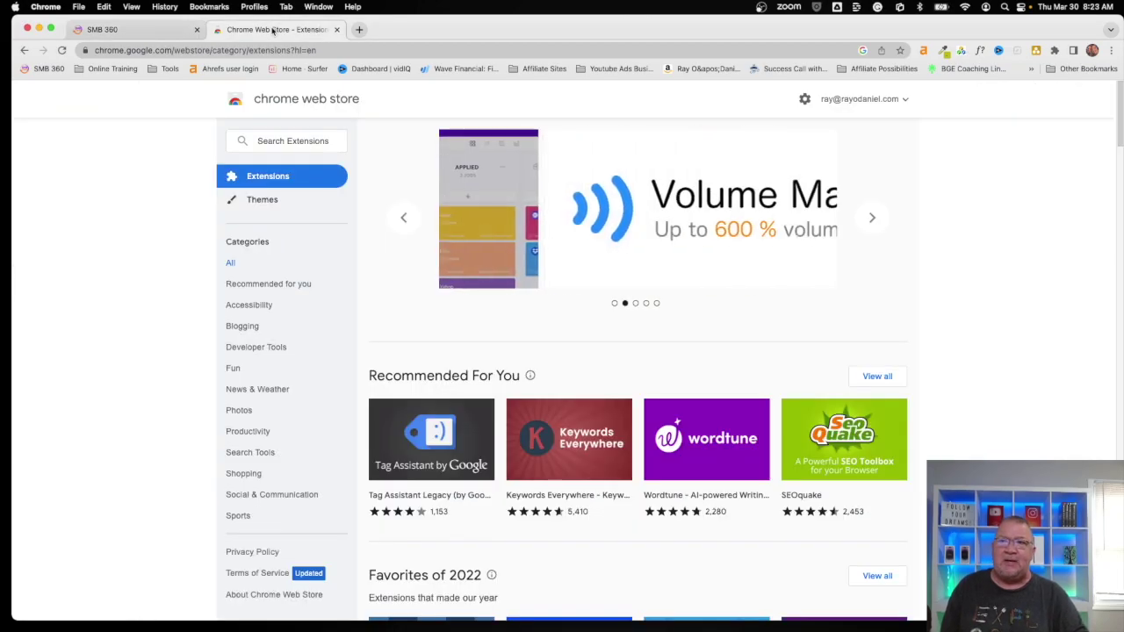
left_click(288, 145)
type("vi")
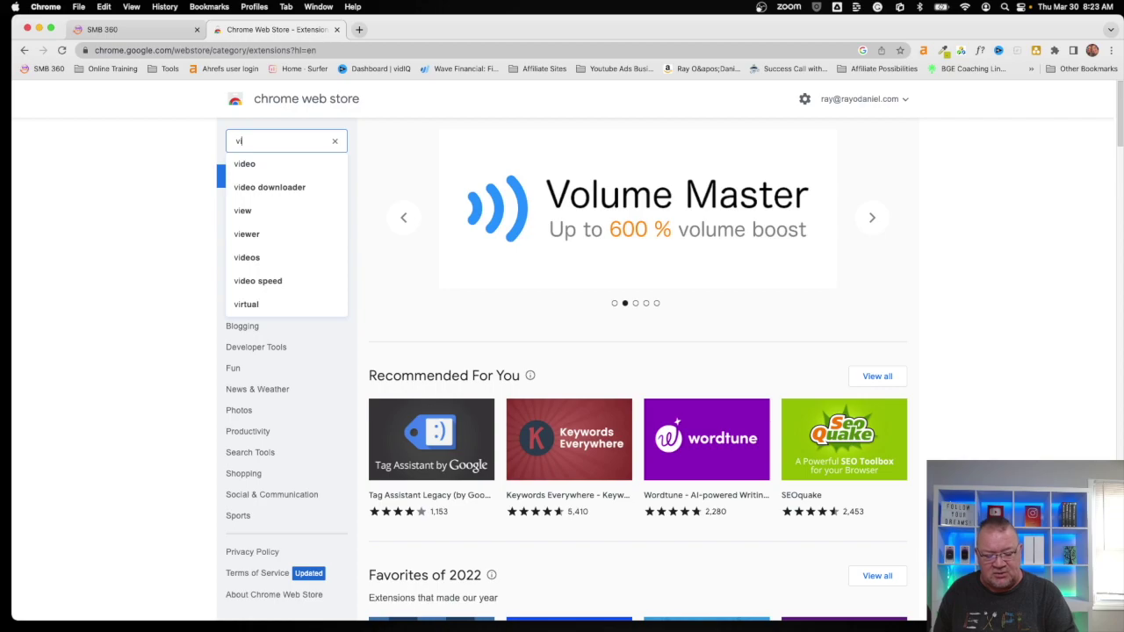
type("suall css edi")
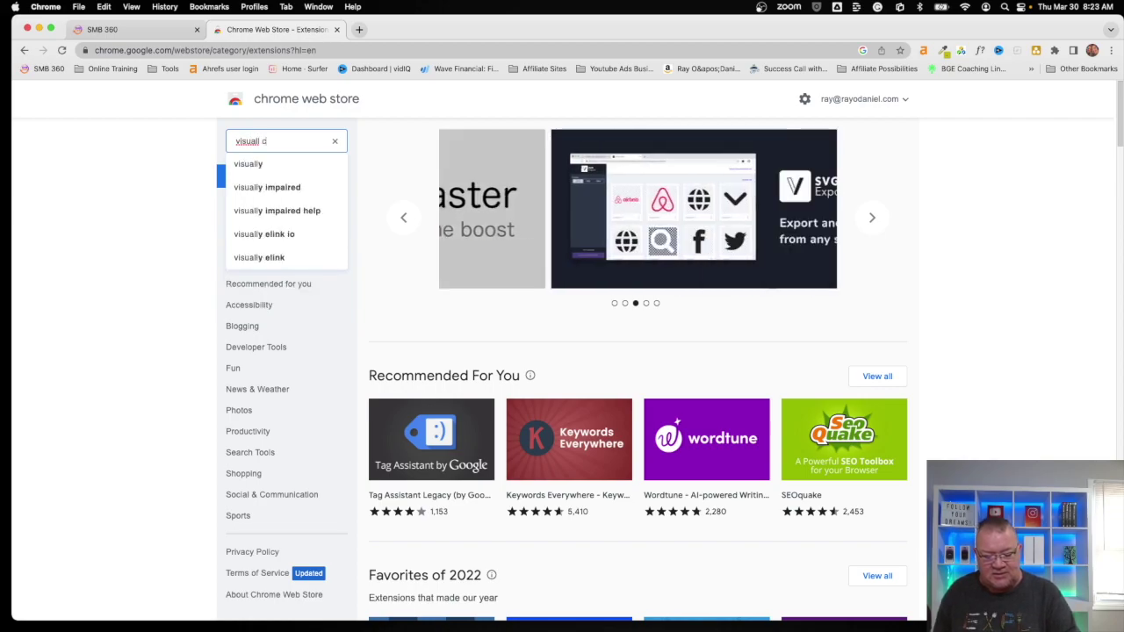
type("tor")
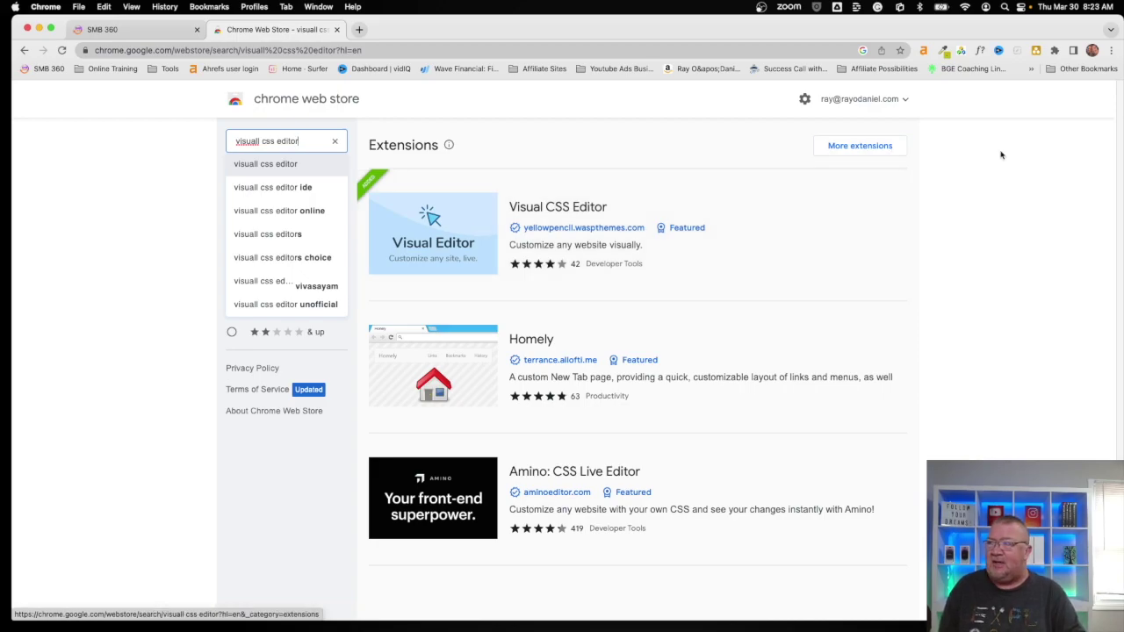
scroll(998, 143, "up", 5)
scroll(1001, 143, "down", 5)
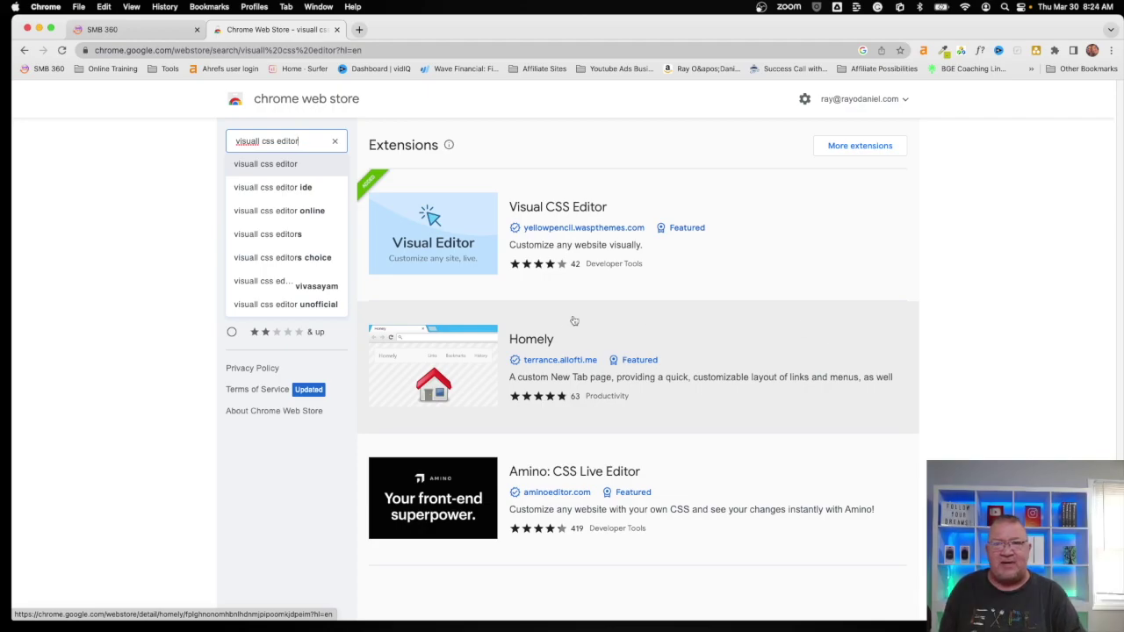
Launch the Visual CSS Editor extension on the SMB 360 dashboard and set the Opportunities card header's background to orange #f39c12
left_click(139, 31)
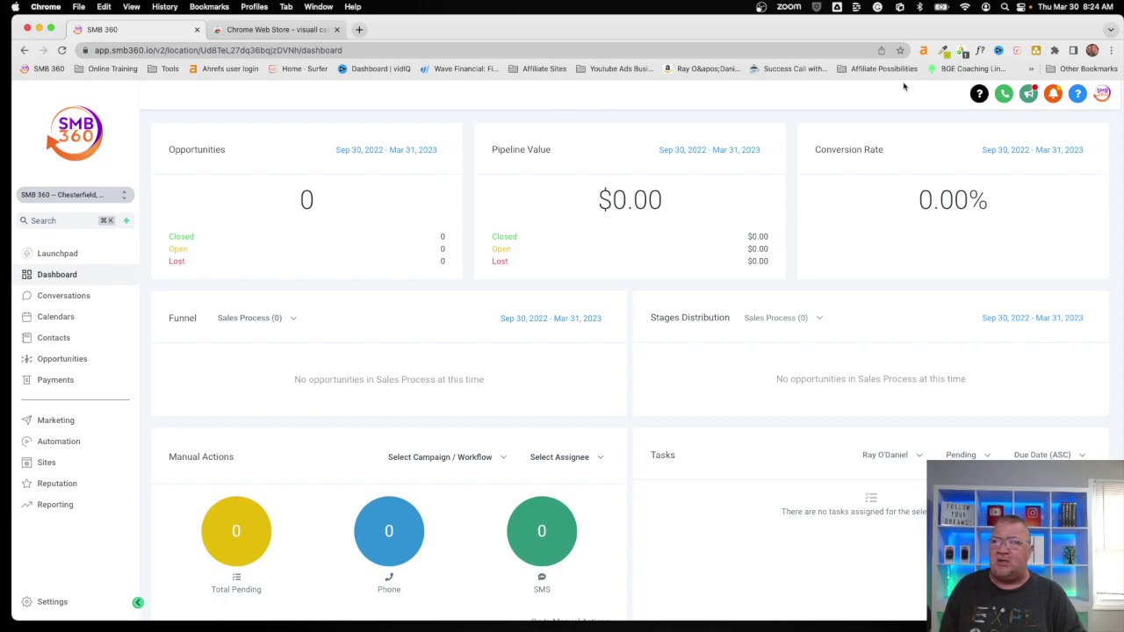
left_click(1036, 51)
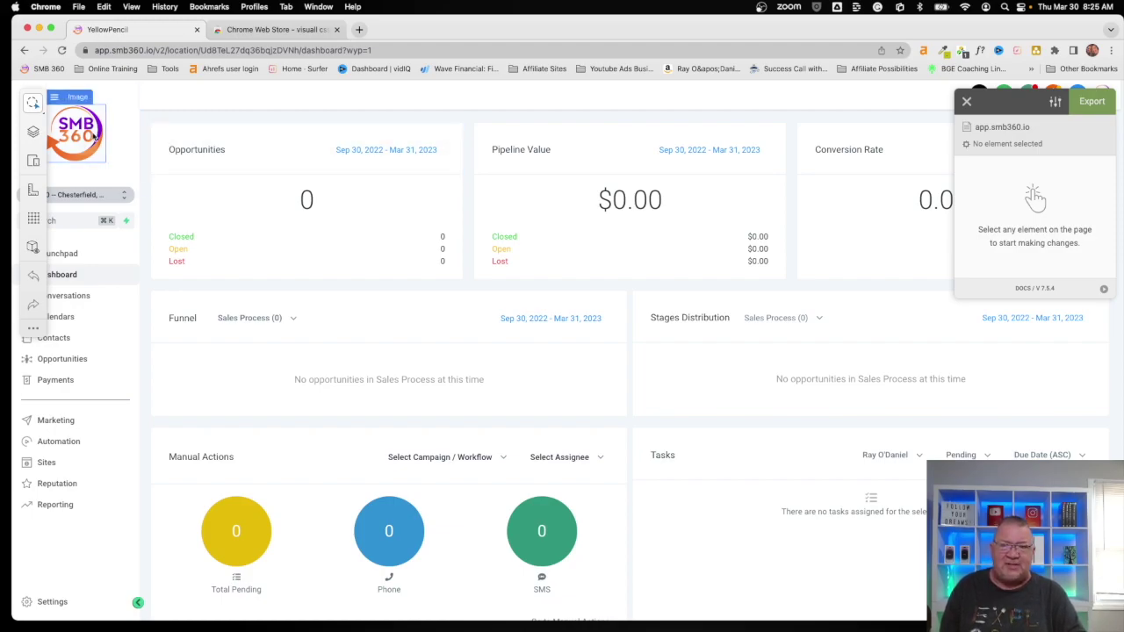
left_click(230, 131)
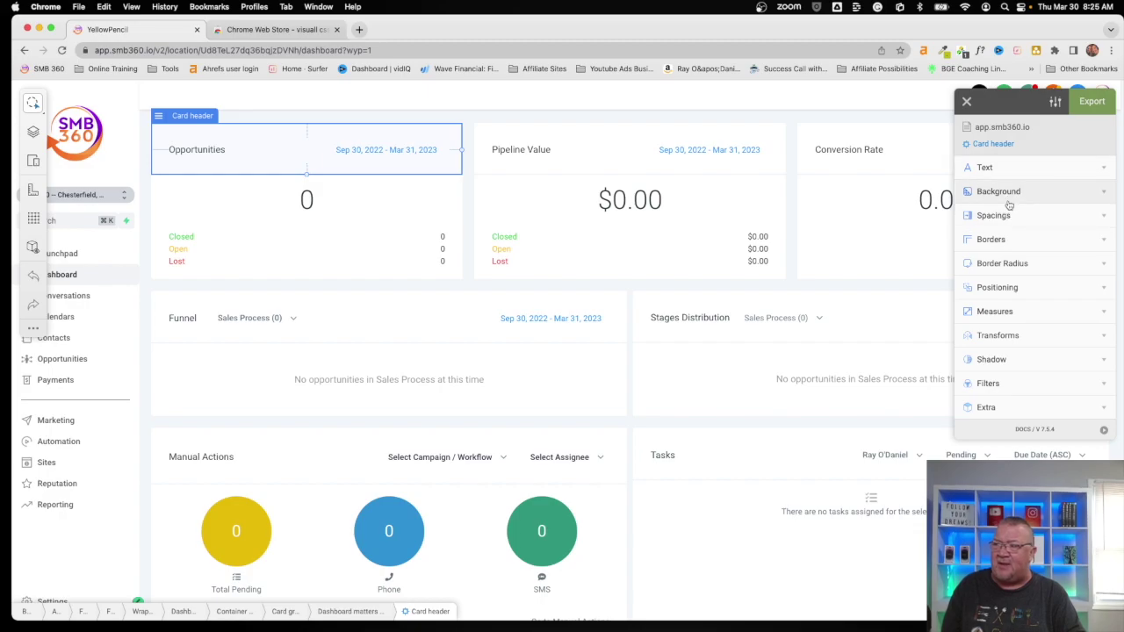
left_click(1104, 192)
left_click(1039, 215)
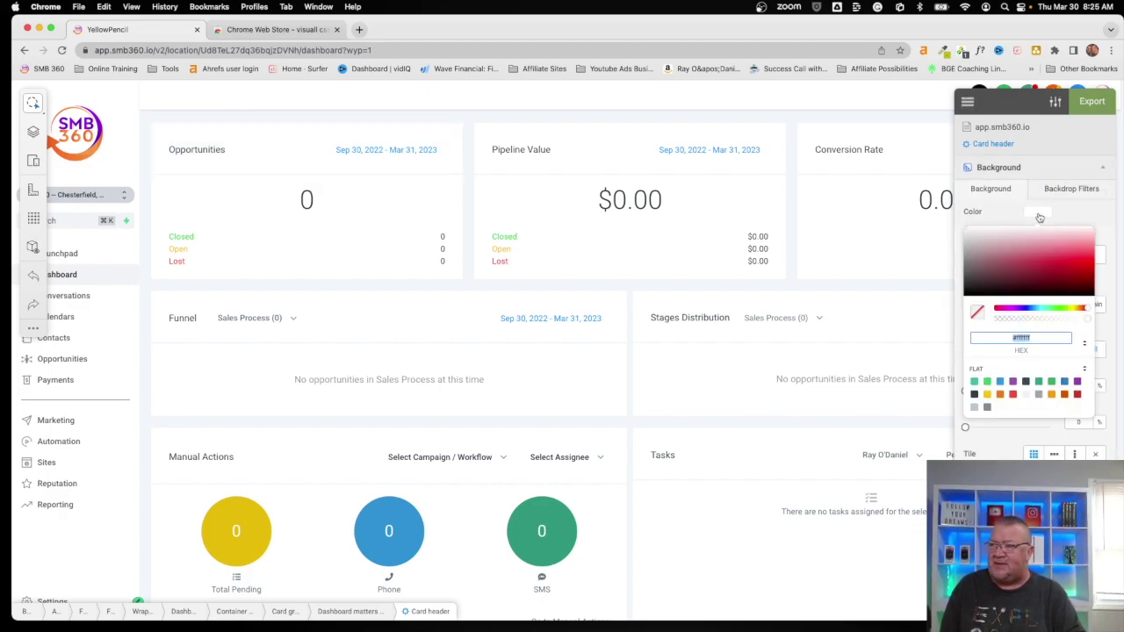
left_click(1053, 396)
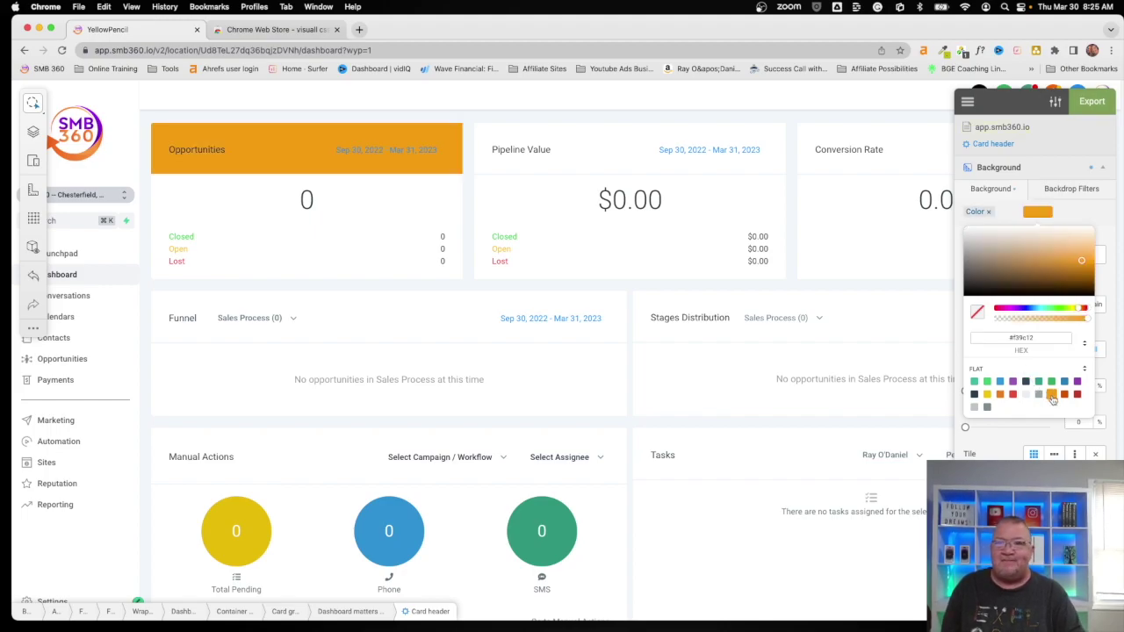
left_click(1070, 215)
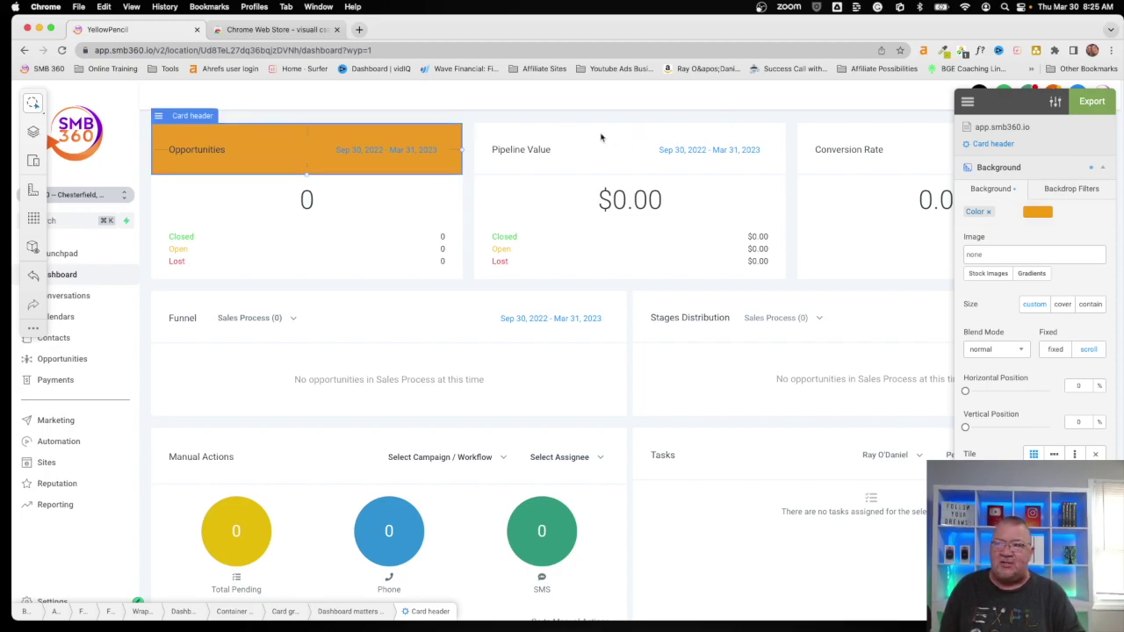
key("Escape")
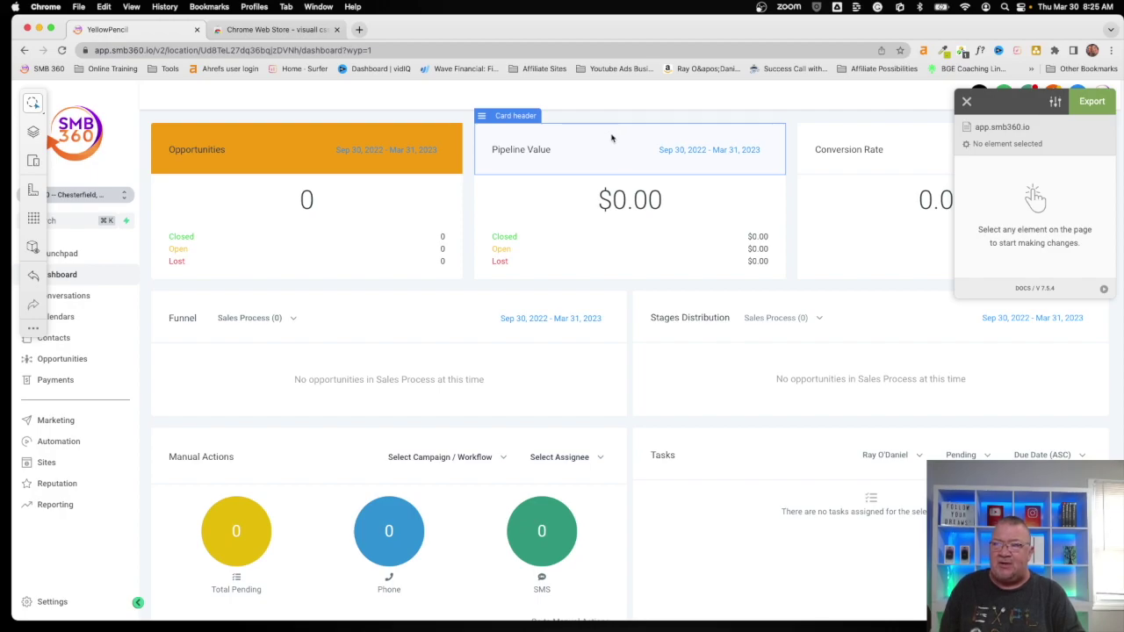
Set the Pipeline Value card header's background color to the orange flat swatch and deselect the header
left_click(606, 137)
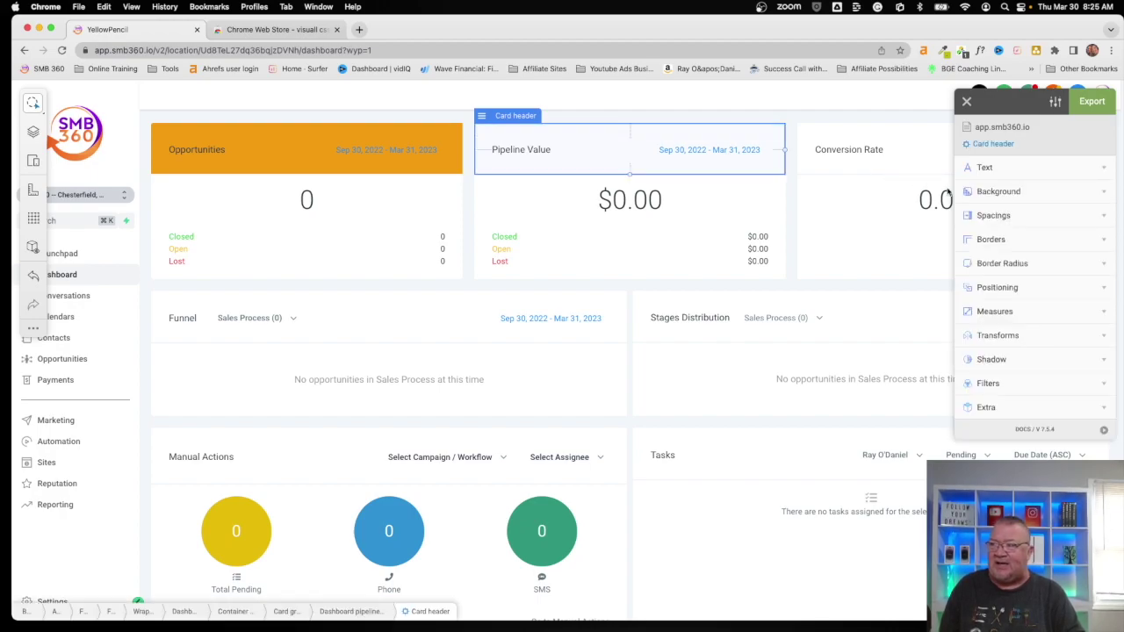
left_click(1098, 191)
left_click(1039, 215)
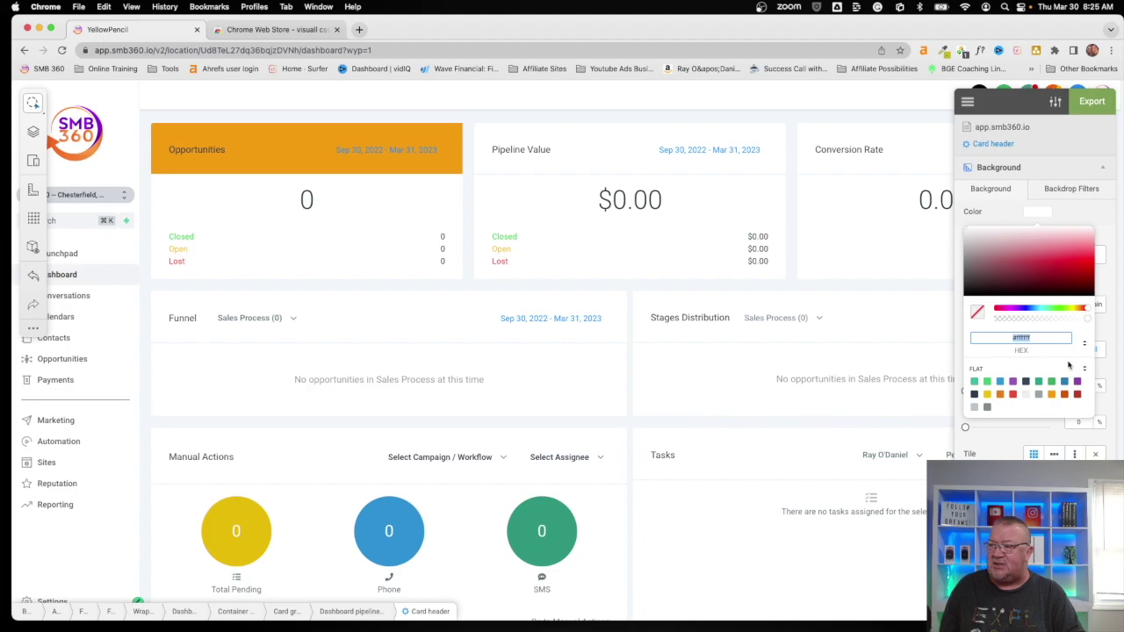
left_click(1052, 396)
key("Escape")
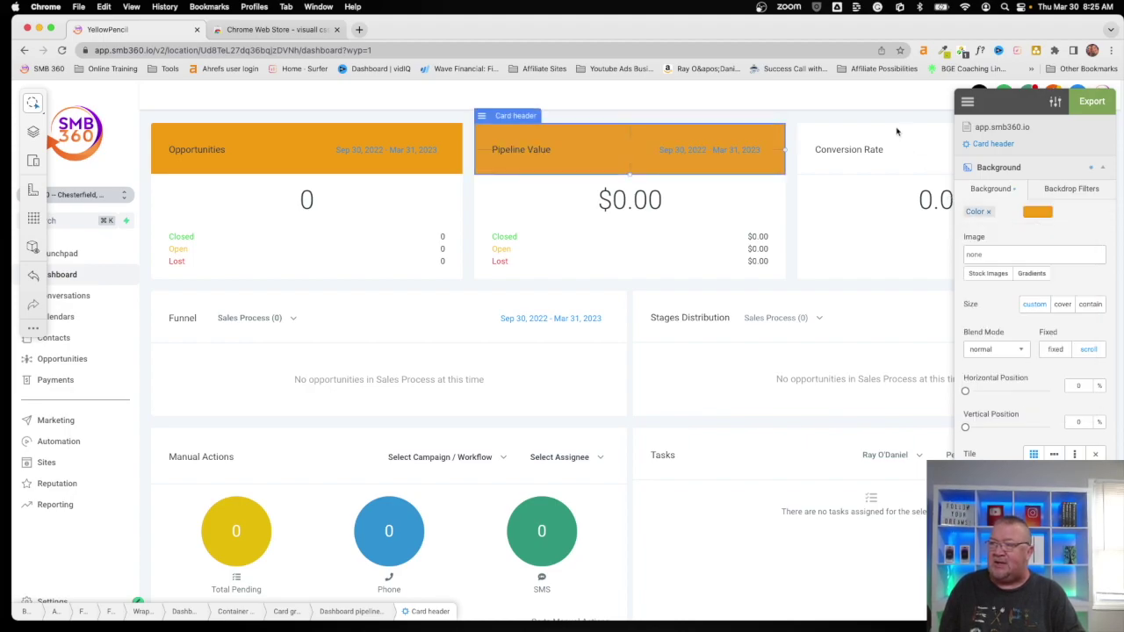
key("Escape")
Set the Conversion Rate card header's background color to orange #f39c12 and deselect the header
left_click(891, 134)
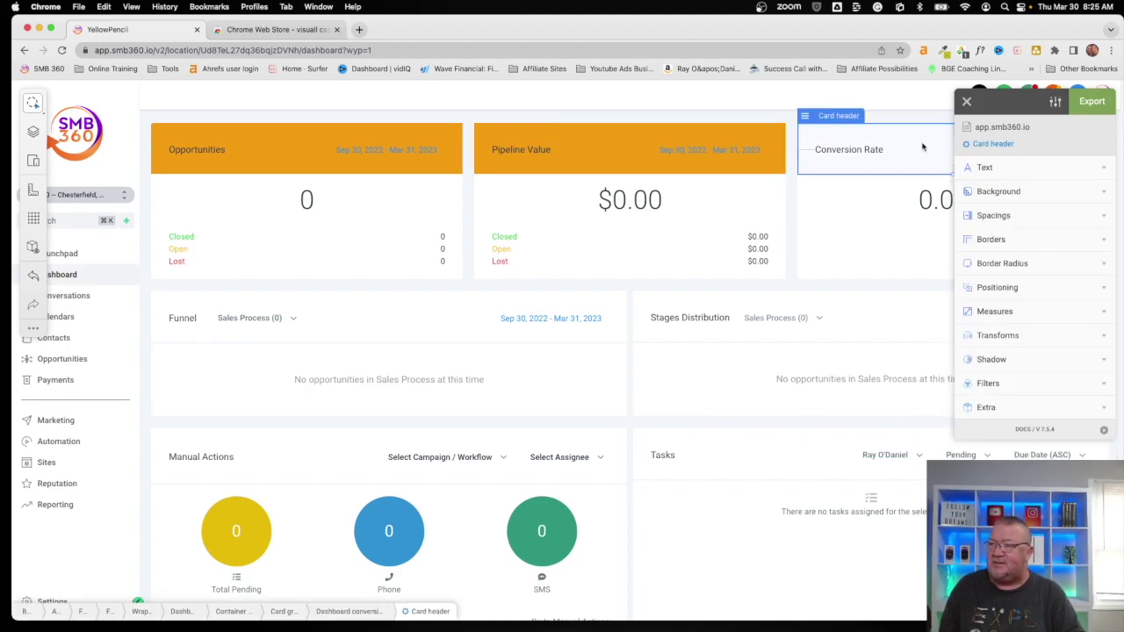
left_click(1103, 191)
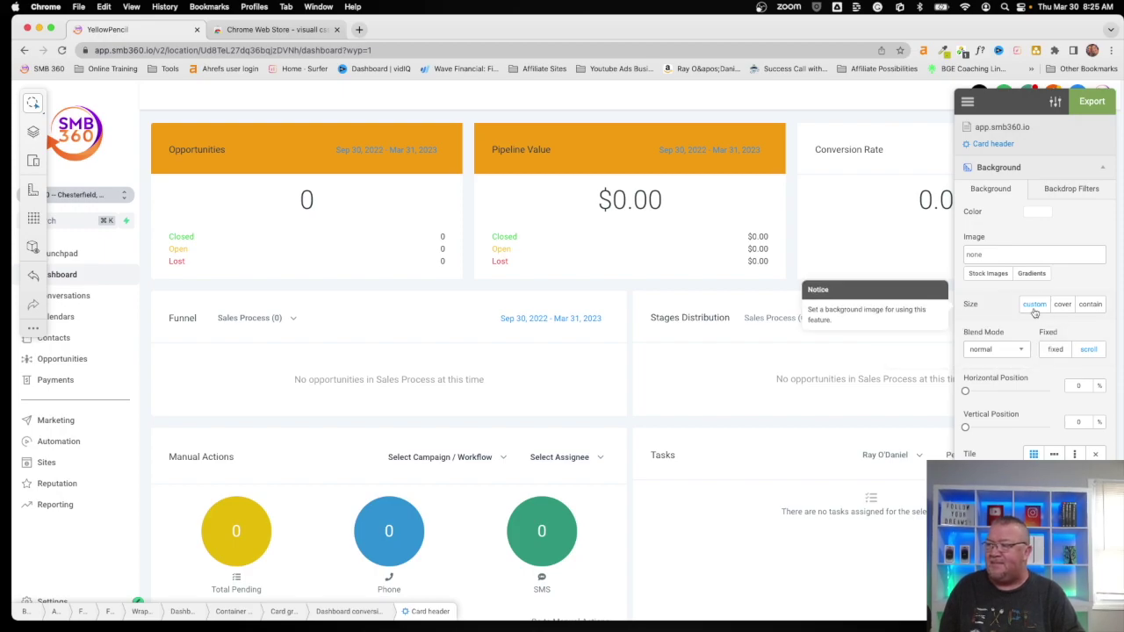
left_click(1036, 211)
left_click(1053, 397)
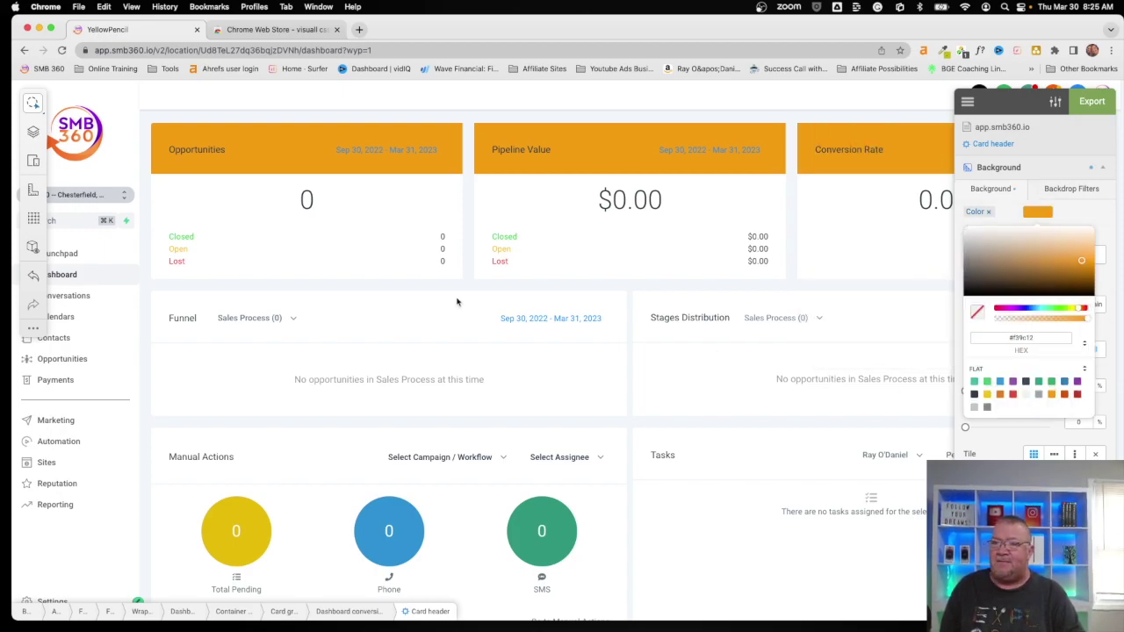
left_click(357, 309)
key("Escape")
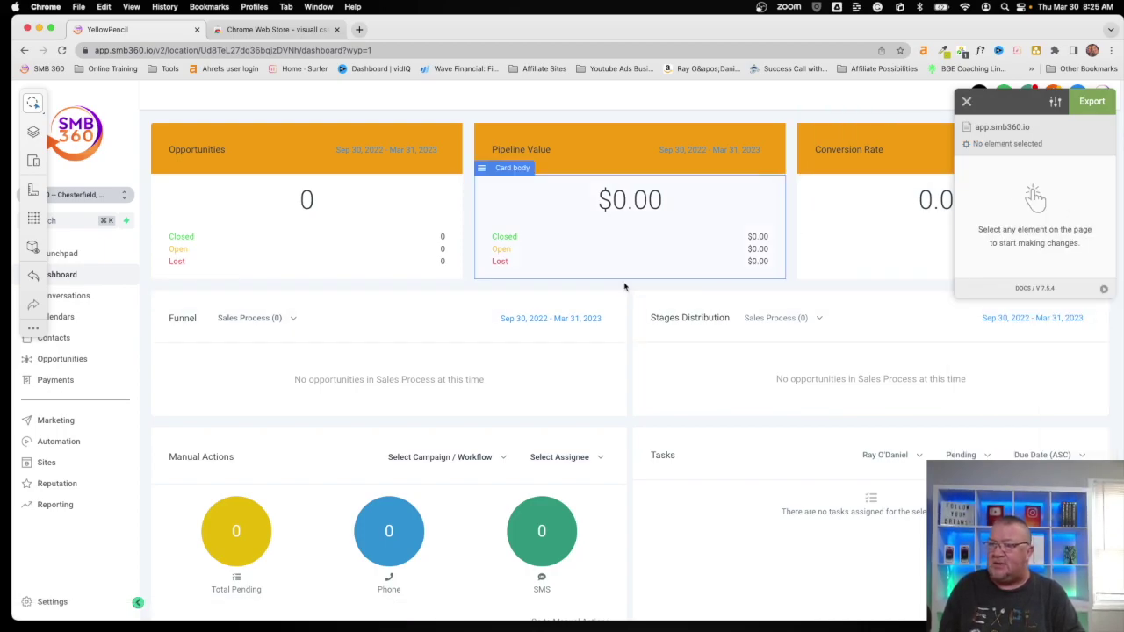
Set the background of the paired Funnel and Stages Distribution card headers to orange #f39c12
left_click(460, 299)
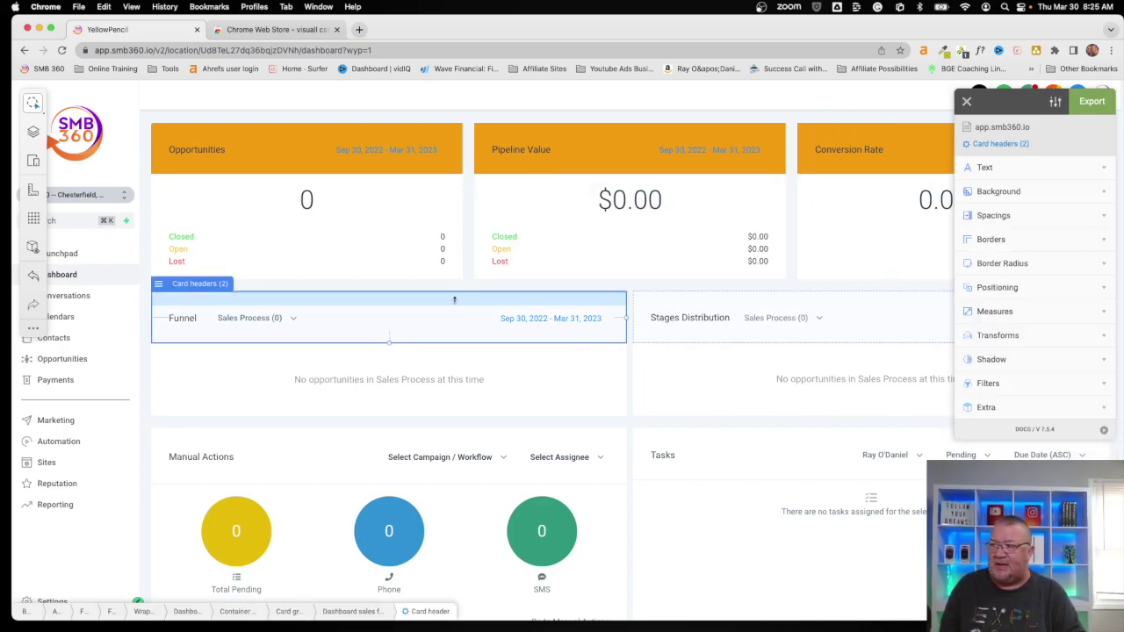
left_click(1100, 191)
left_click(1038, 212)
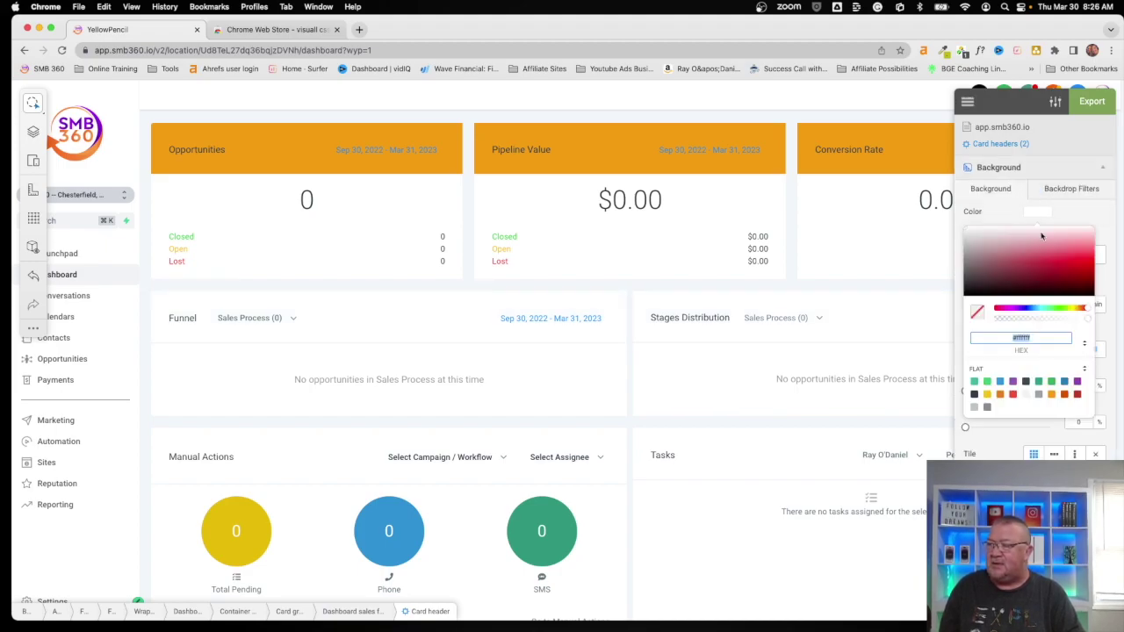
left_click(1052, 397)
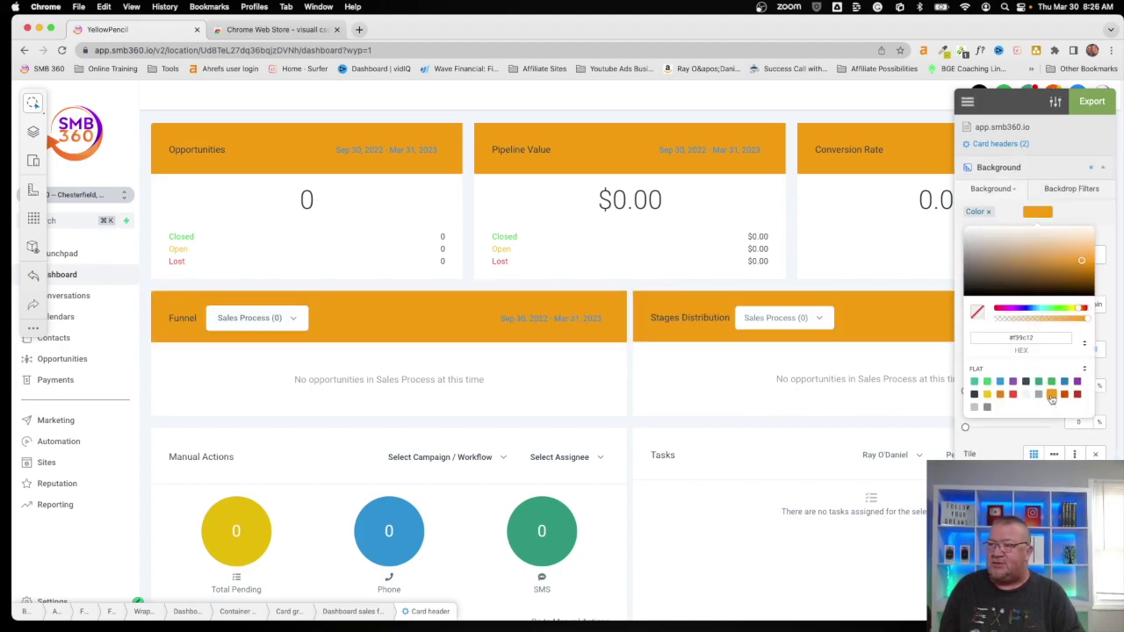
Give the Manual Actions card header the same orange background color and deselect it
left_click(271, 446)
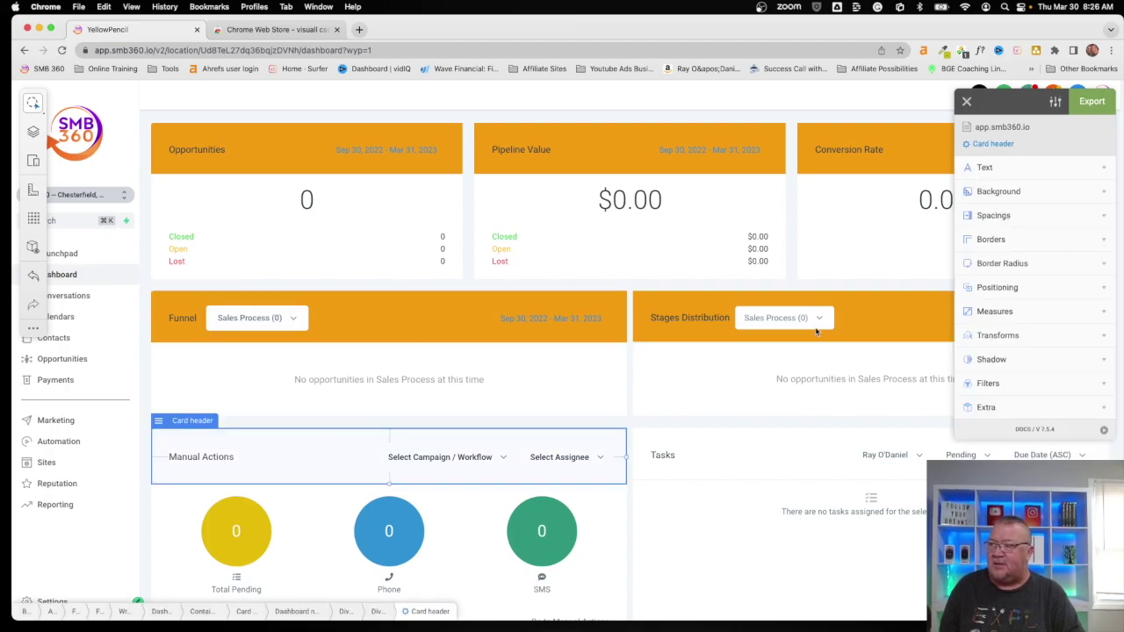
left_click(1104, 195)
left_click(1037, 211)
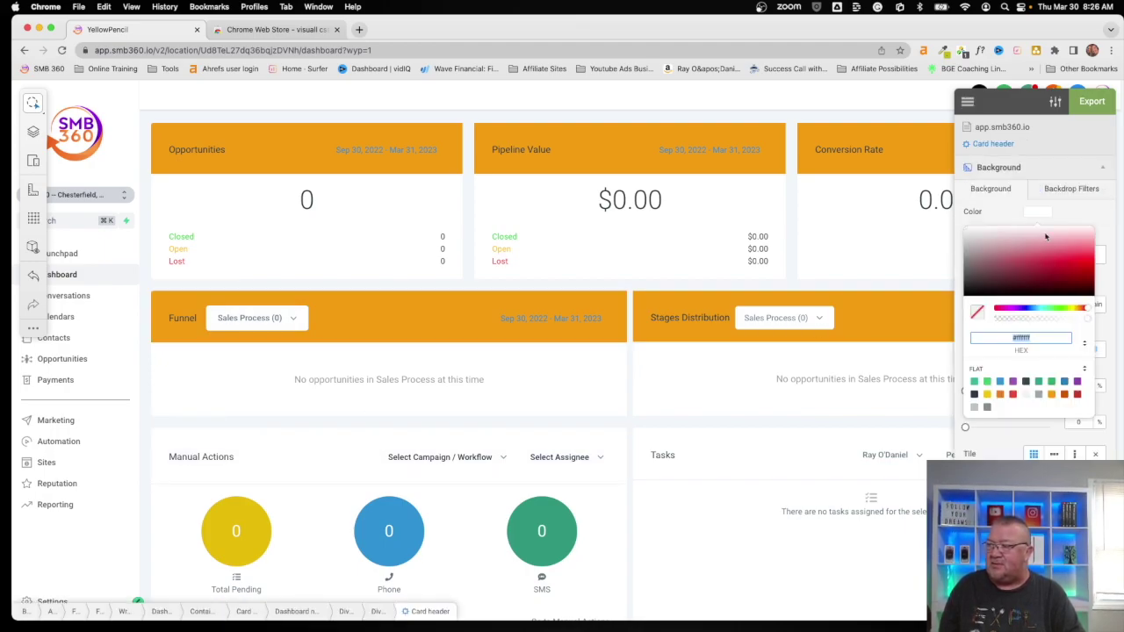
left_click(1049, 396)
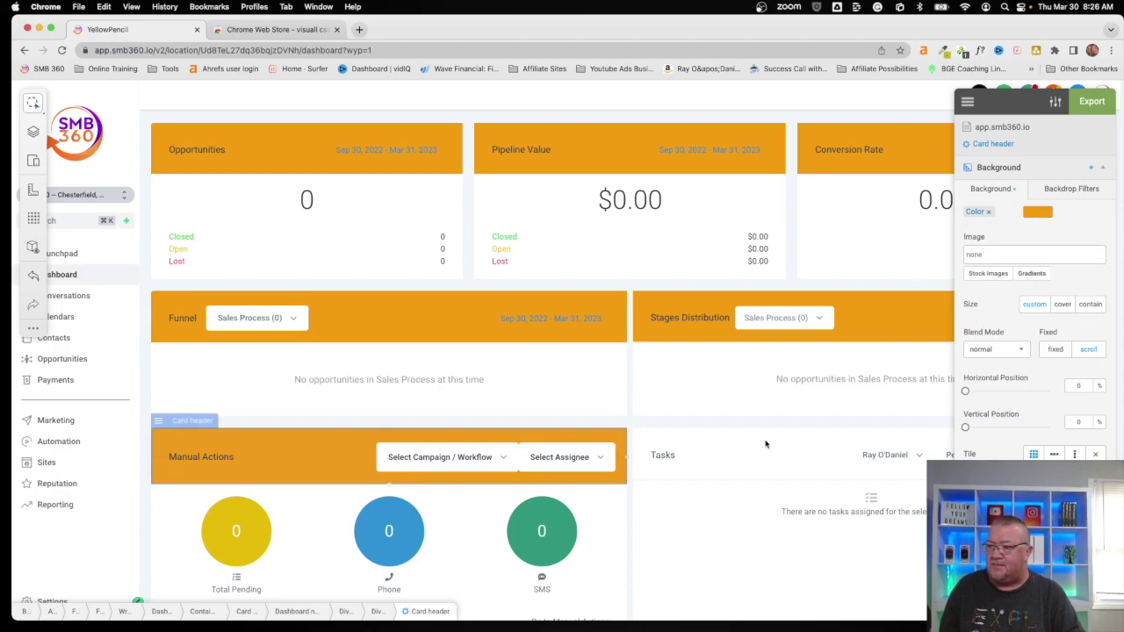
key("Escape")
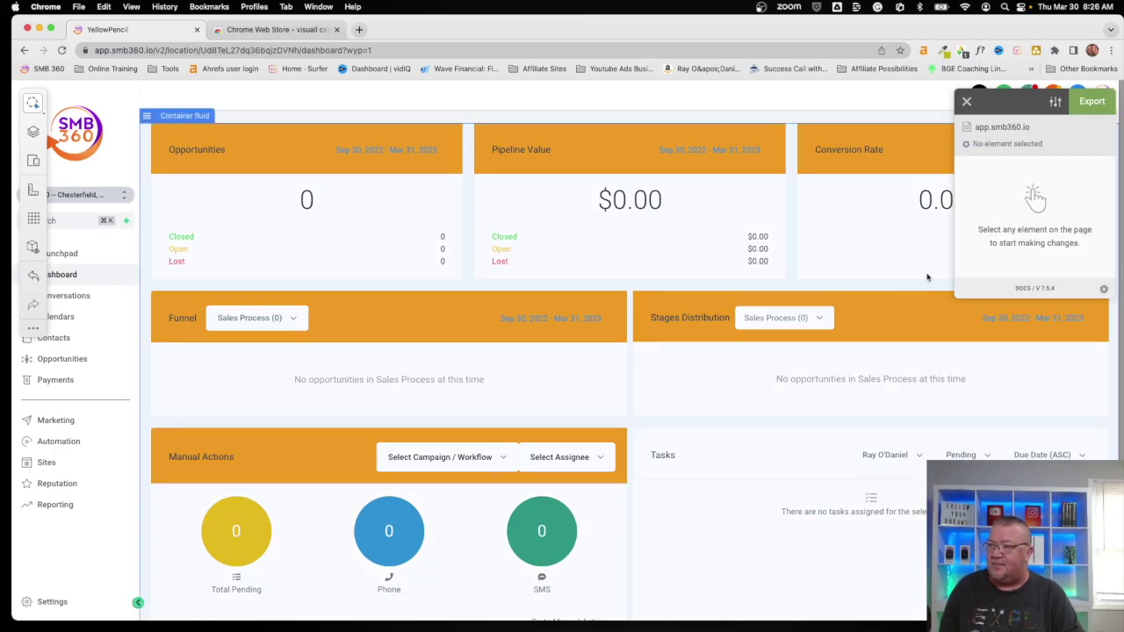
Set the Tasks card header's background color to orange #f39c12
left_click(771, 440)
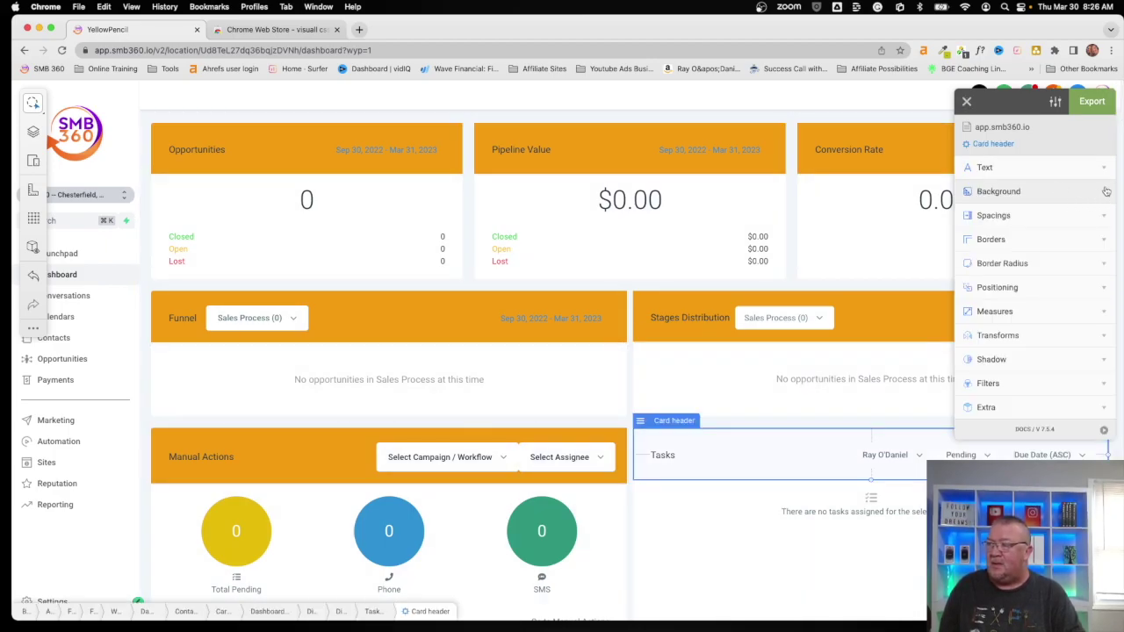
left_click(1096, 193)
left_click(1039, 215)
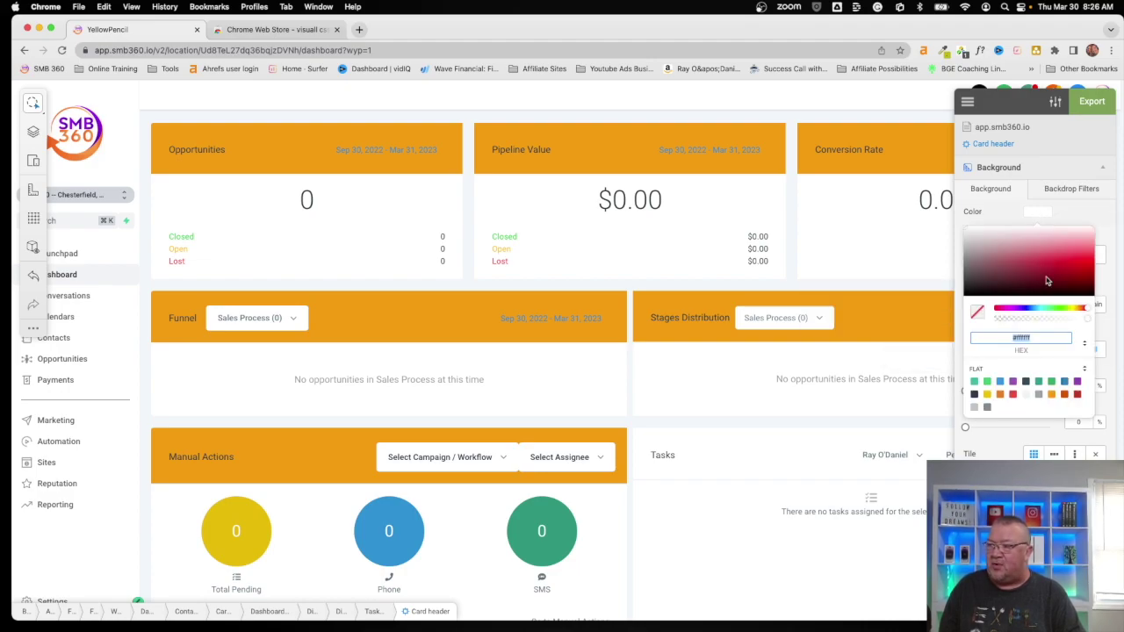
left_click(1052, 393)
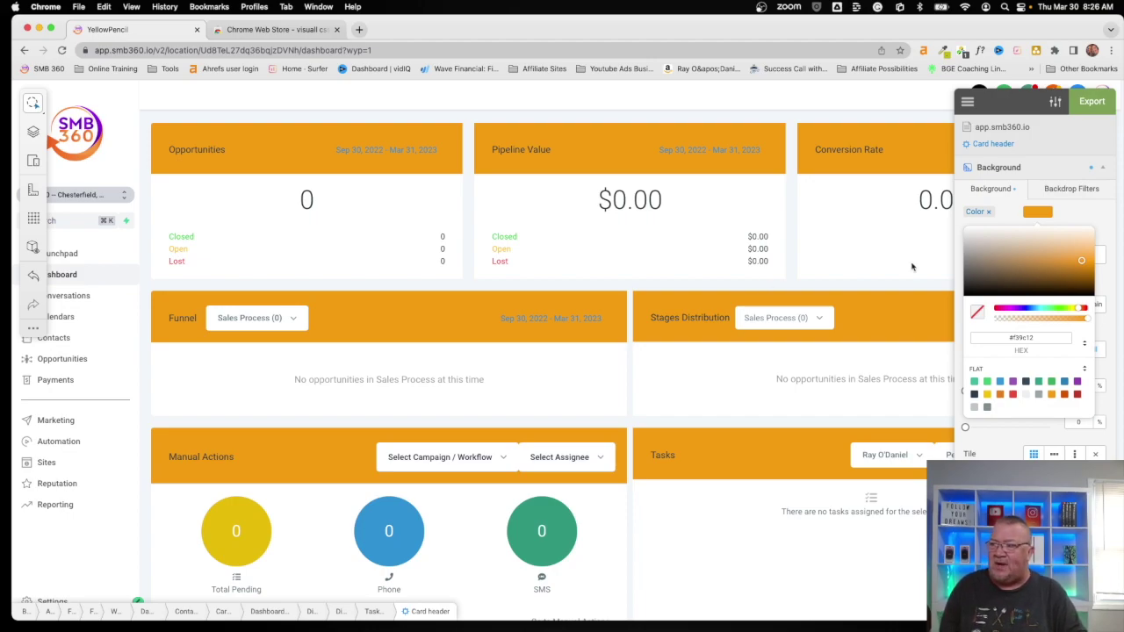
left_click(1077, 217)
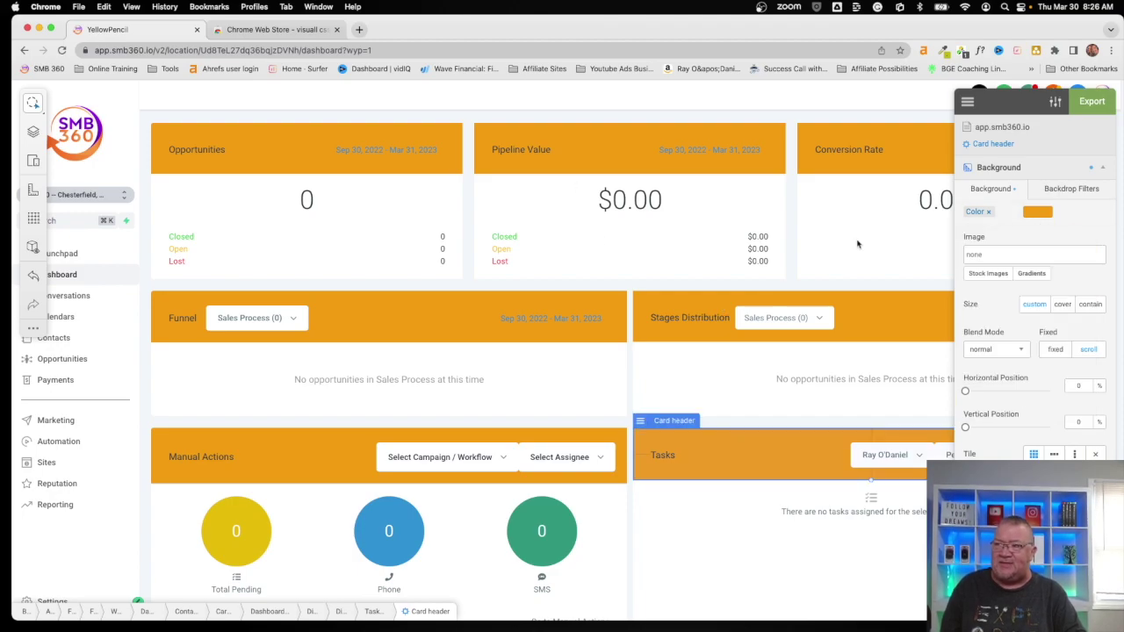
Set the Google My Business card header's background color to orange #f39c12
scroll(779, 326, "down", 5)
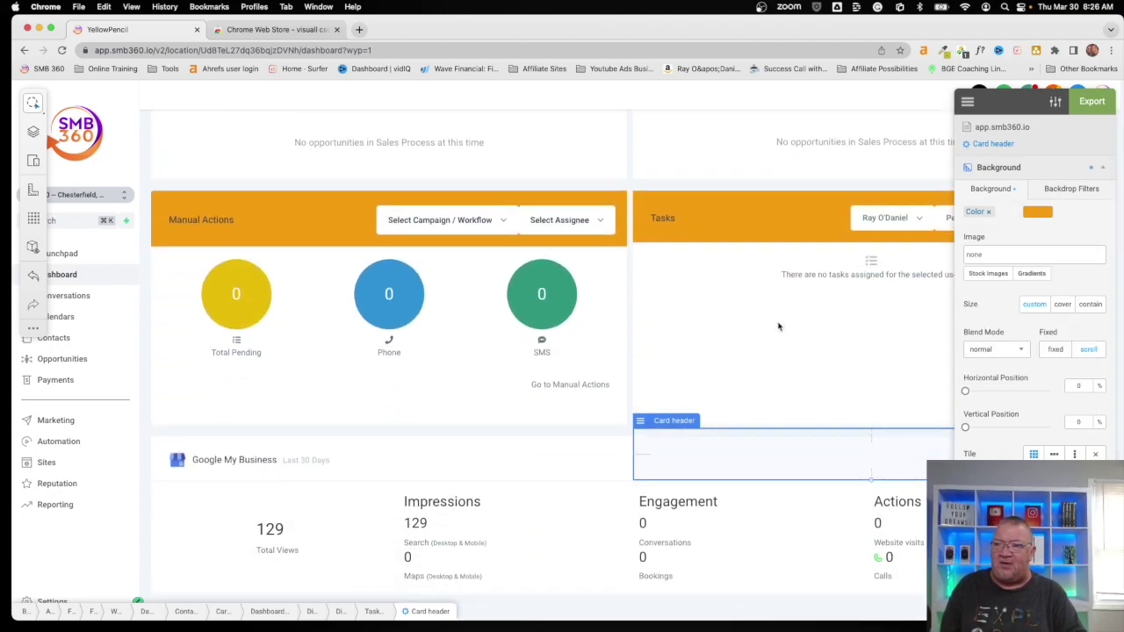
key("Escape")
left_click(363, 453)
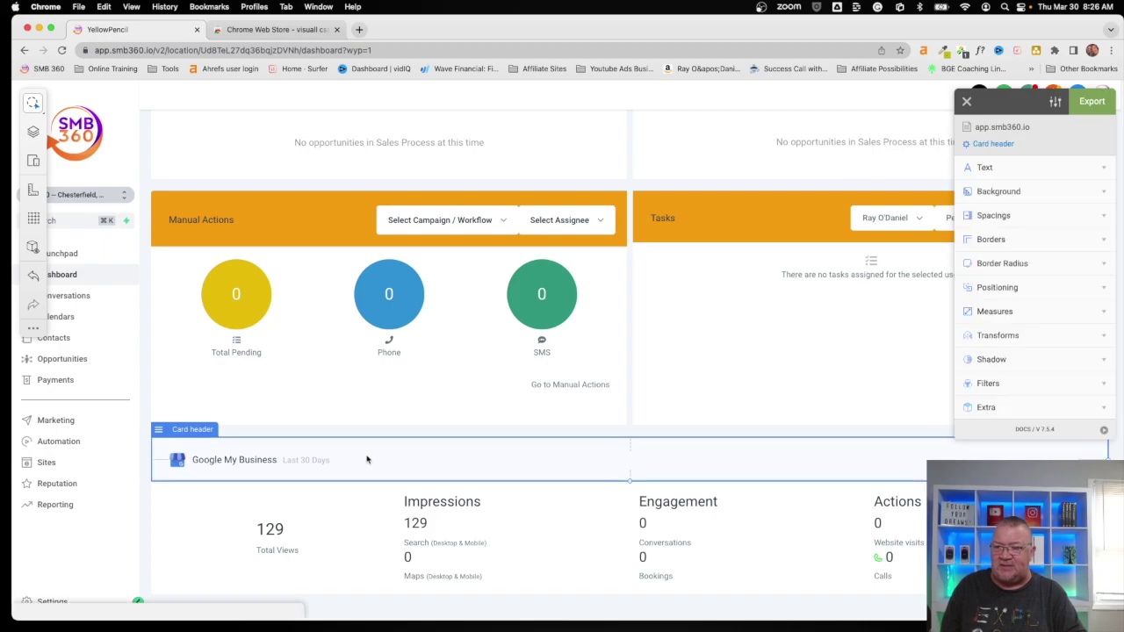
left_click(1090, 190)
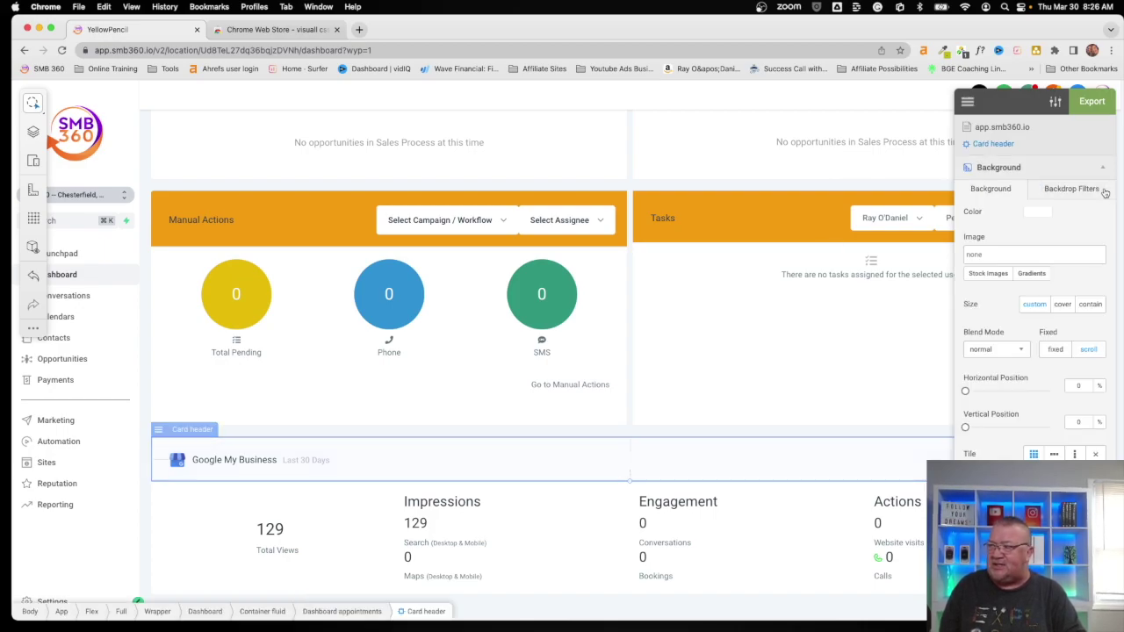
left_click(1045, 216)
left_click(1051, 395)
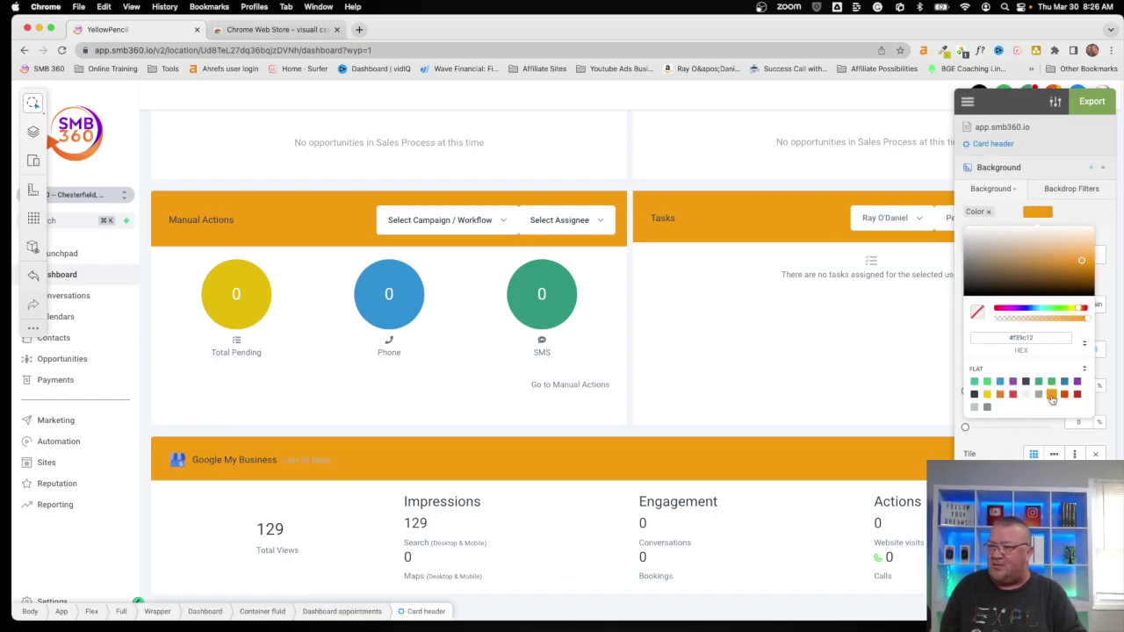
left_click(825, 381)
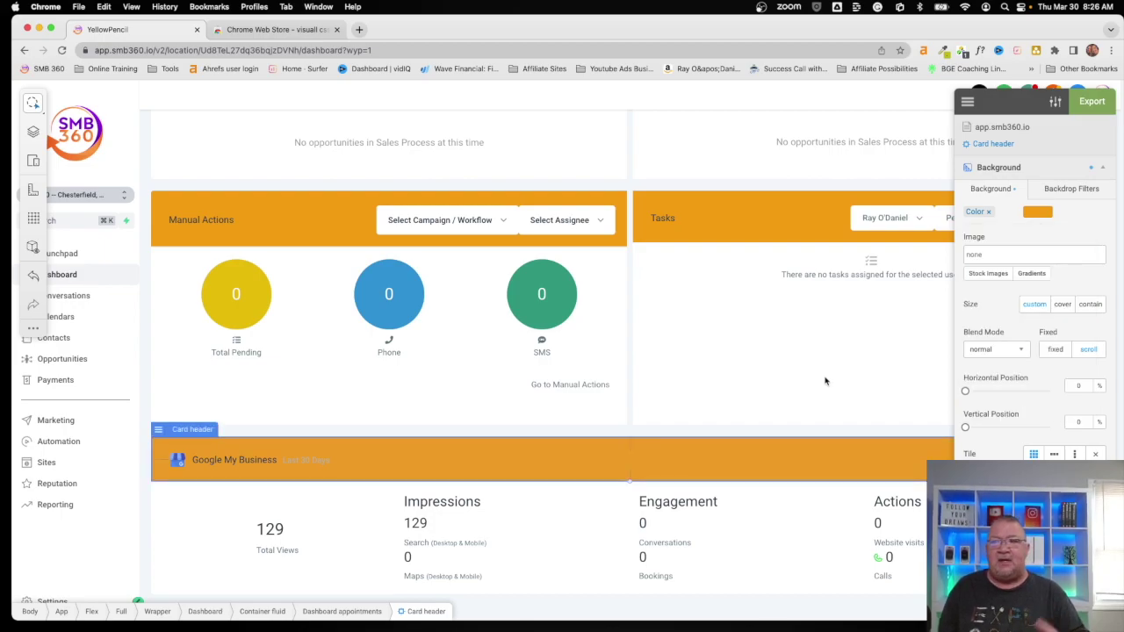
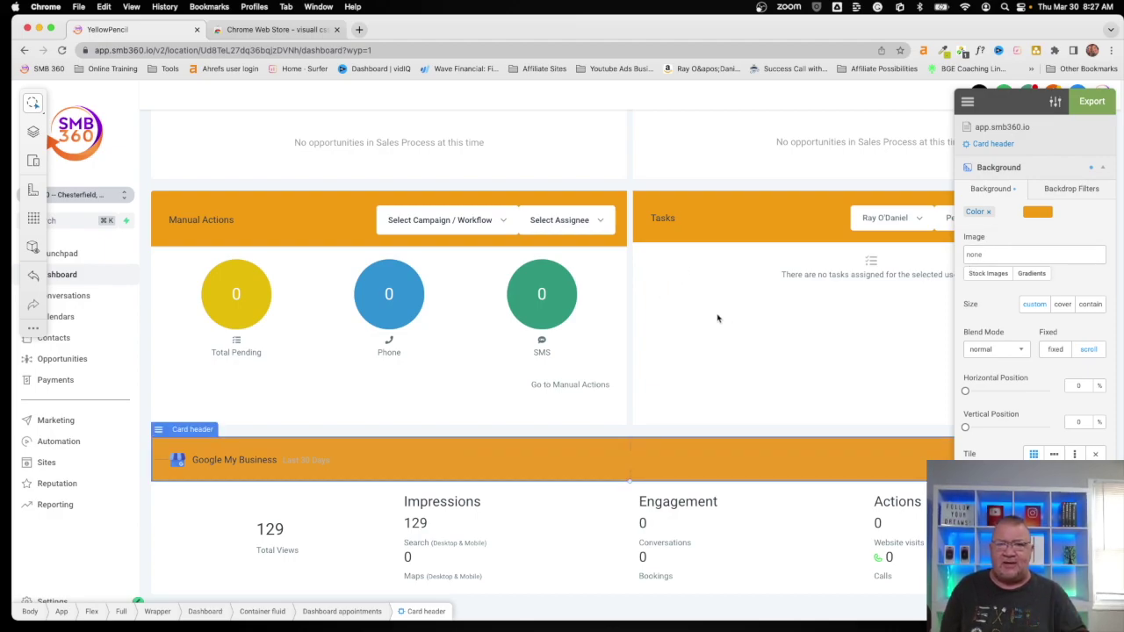
Export the generated CSS, copy all of the card header code and close the export window
left_click(1092, 102)
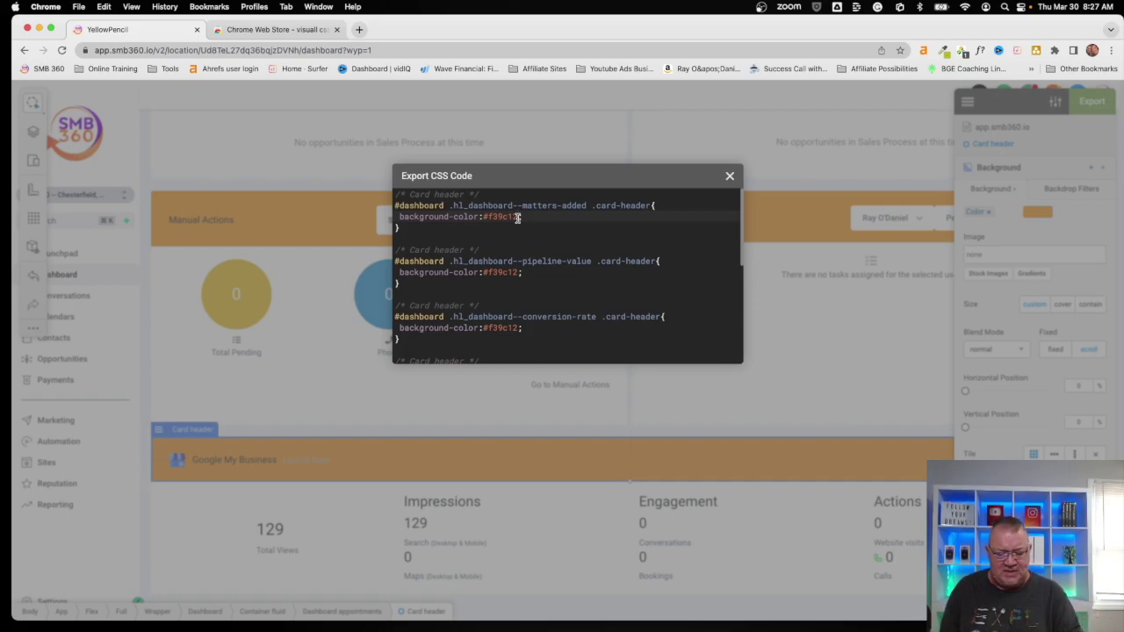
key("super+a")
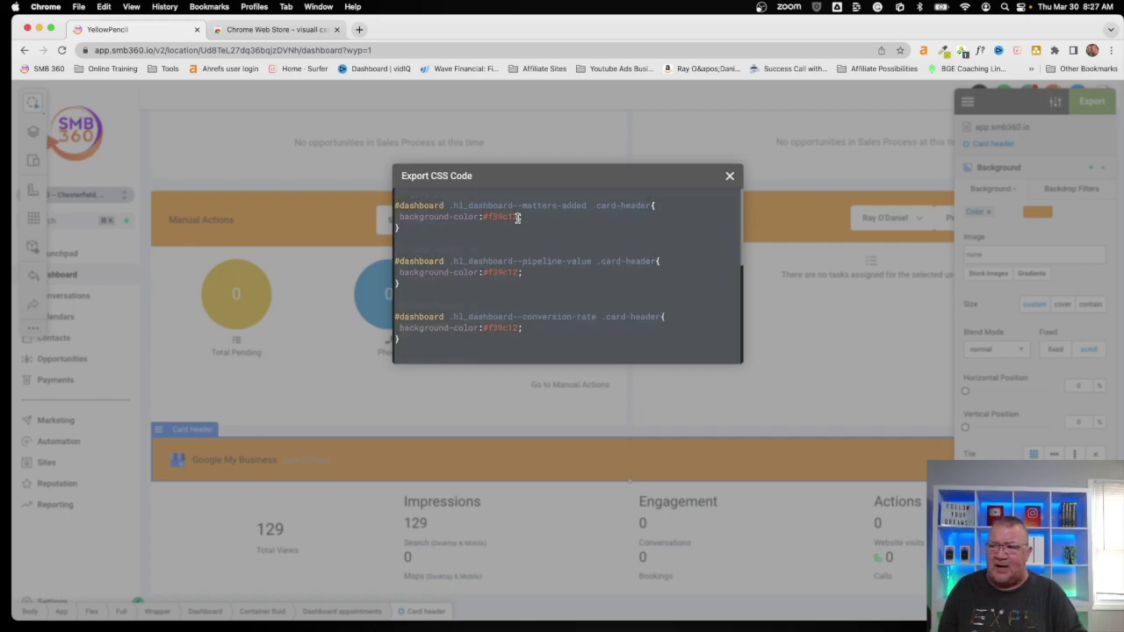
right_click(518, 218)
left_click(537, 290)
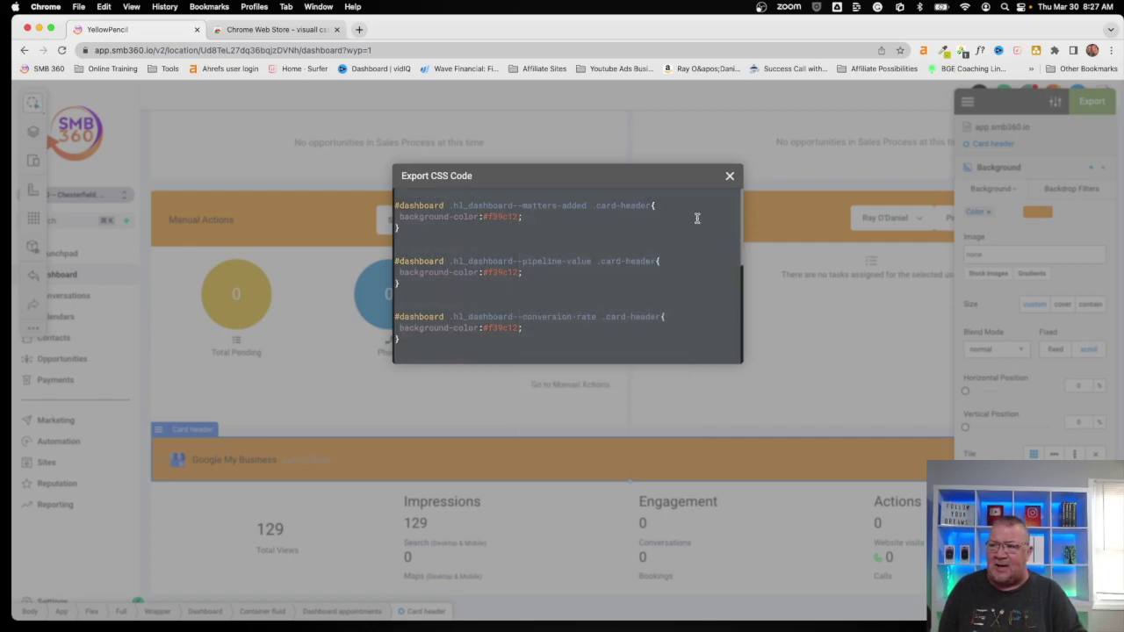
left_click(730, 176)
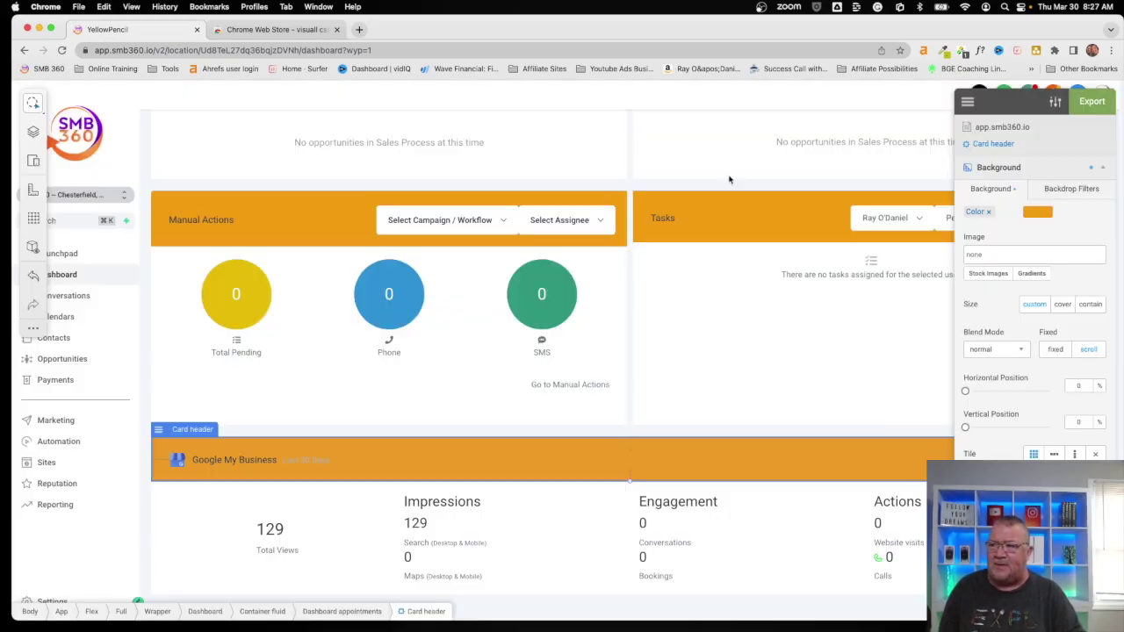
Open the SMB 360 sub-account dashboard in a new browser tab and compare it with the edited version
left_click(359, 30)
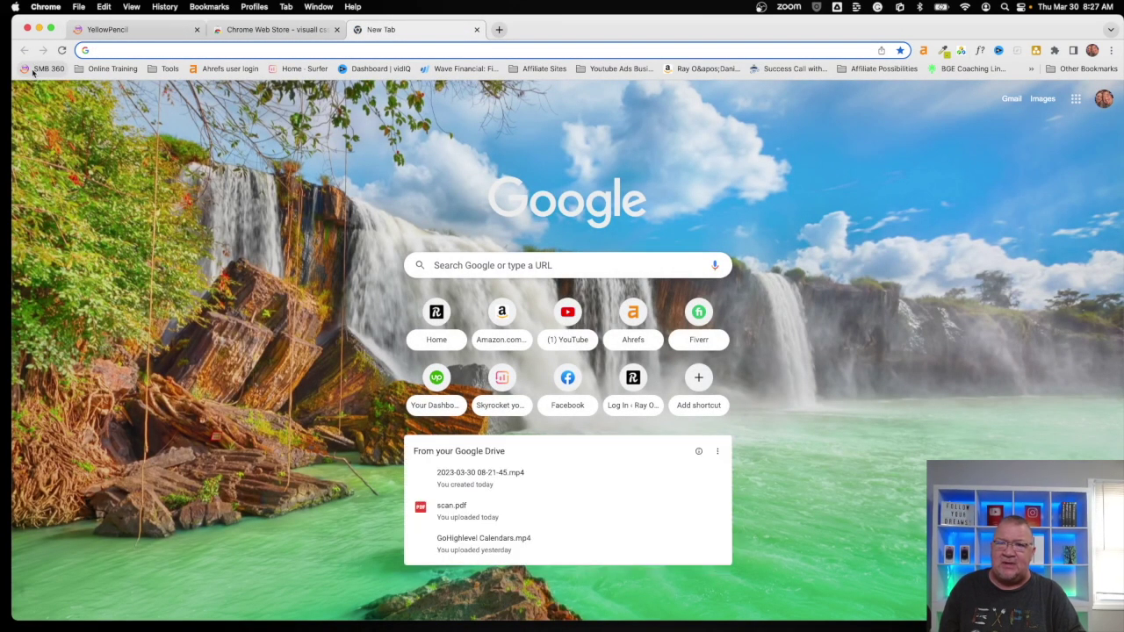
left_click(32, 73)
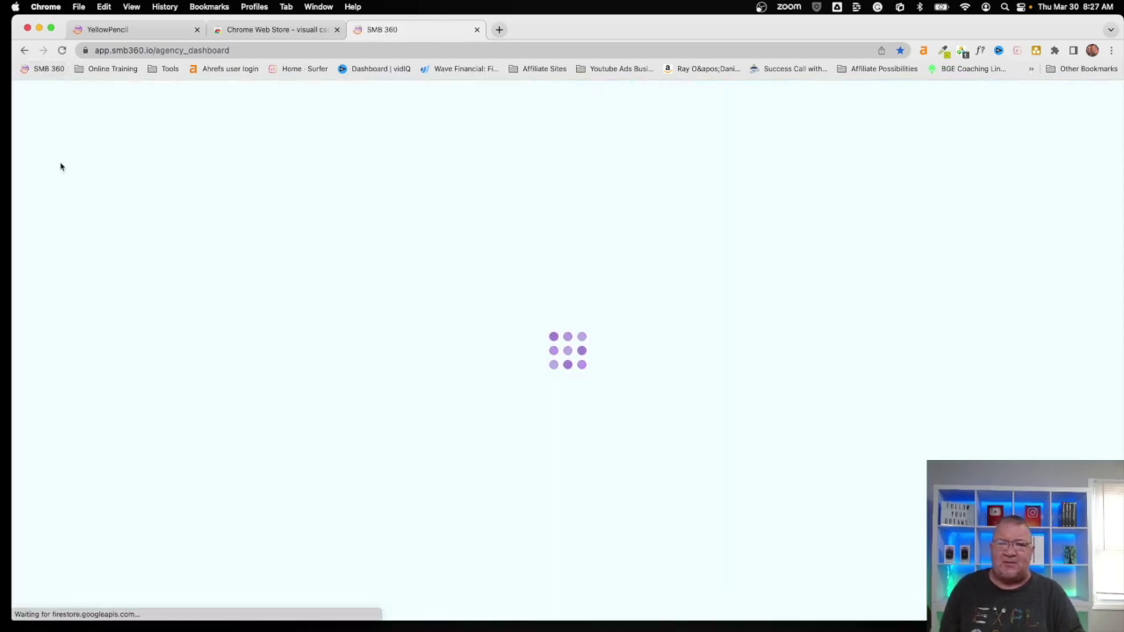
left_click(118, 195)
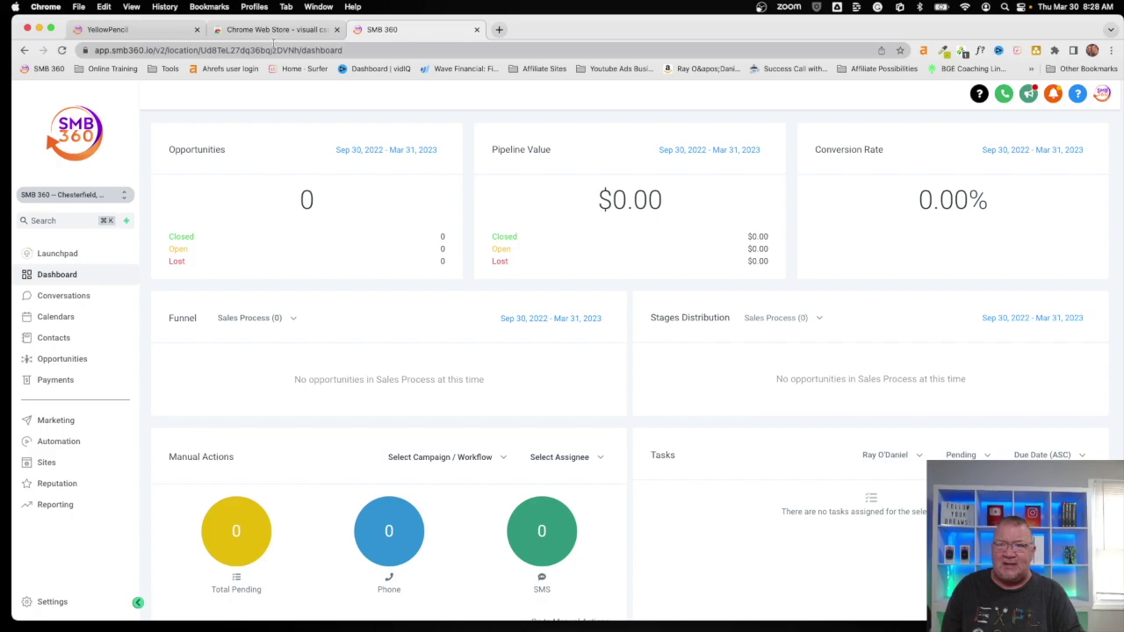
left_click(105, 30)
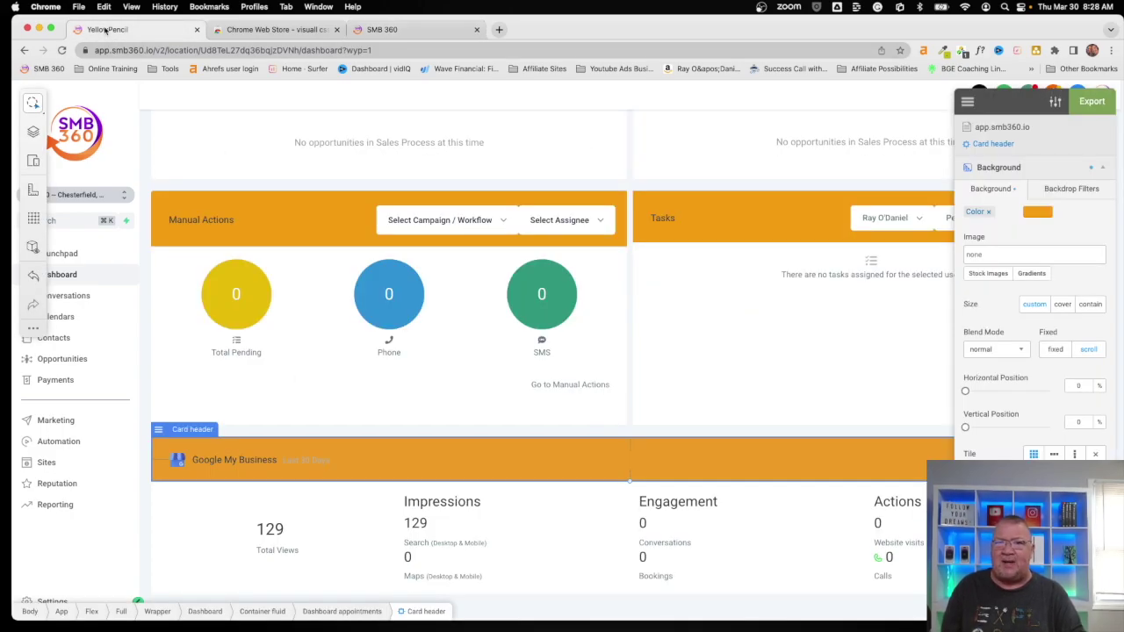
left_click(417, 32)
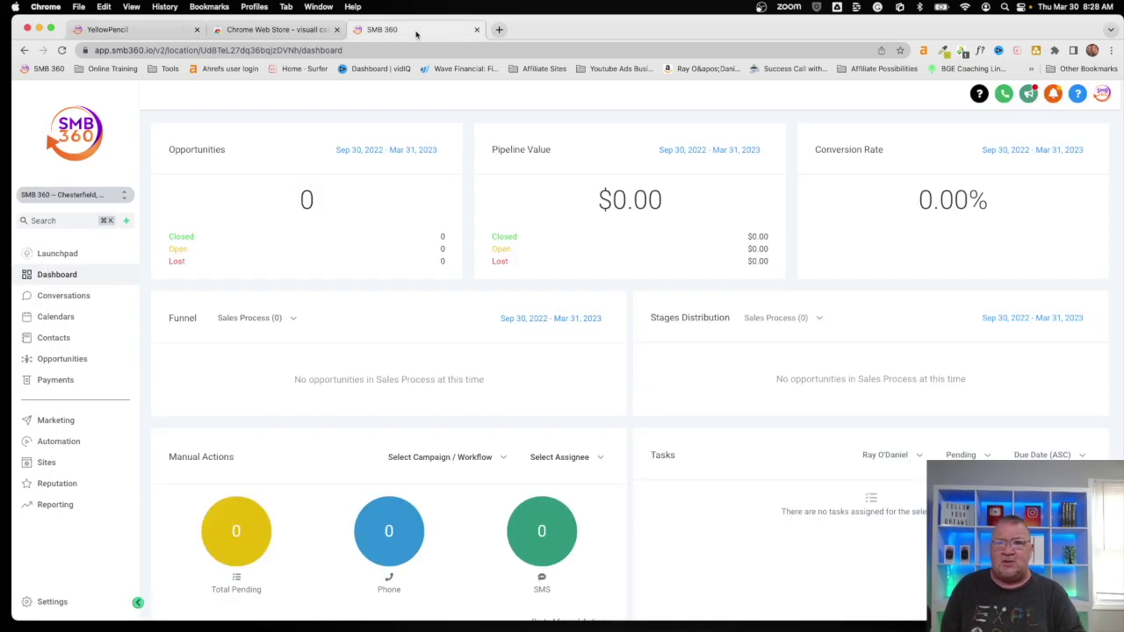
left_click(51, 602)
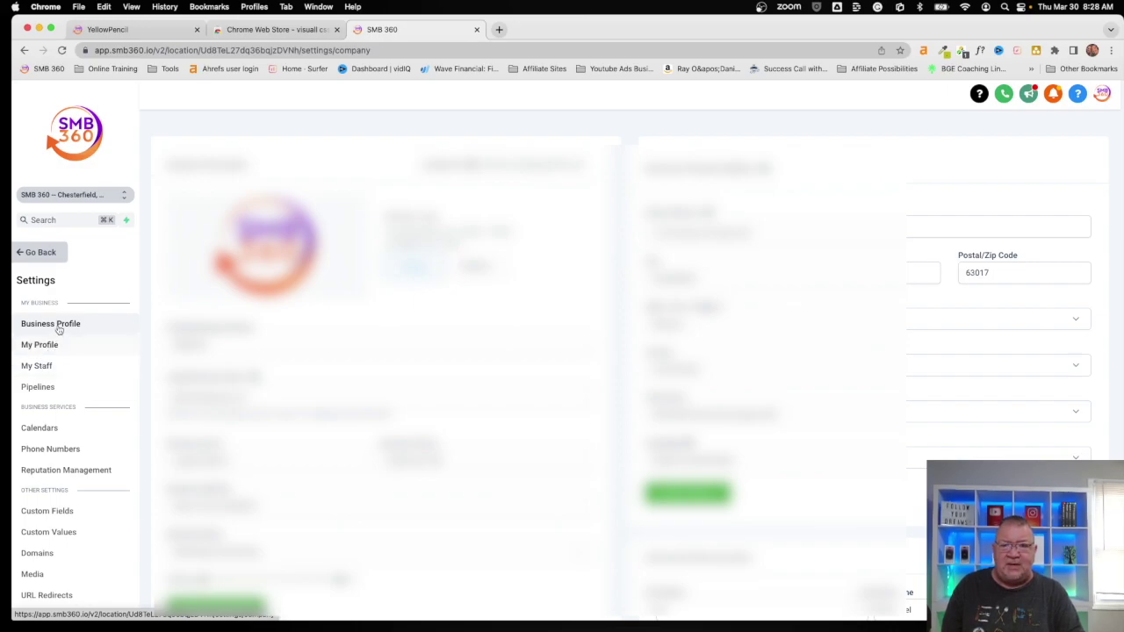
scroll(615, 351, "down", 10)
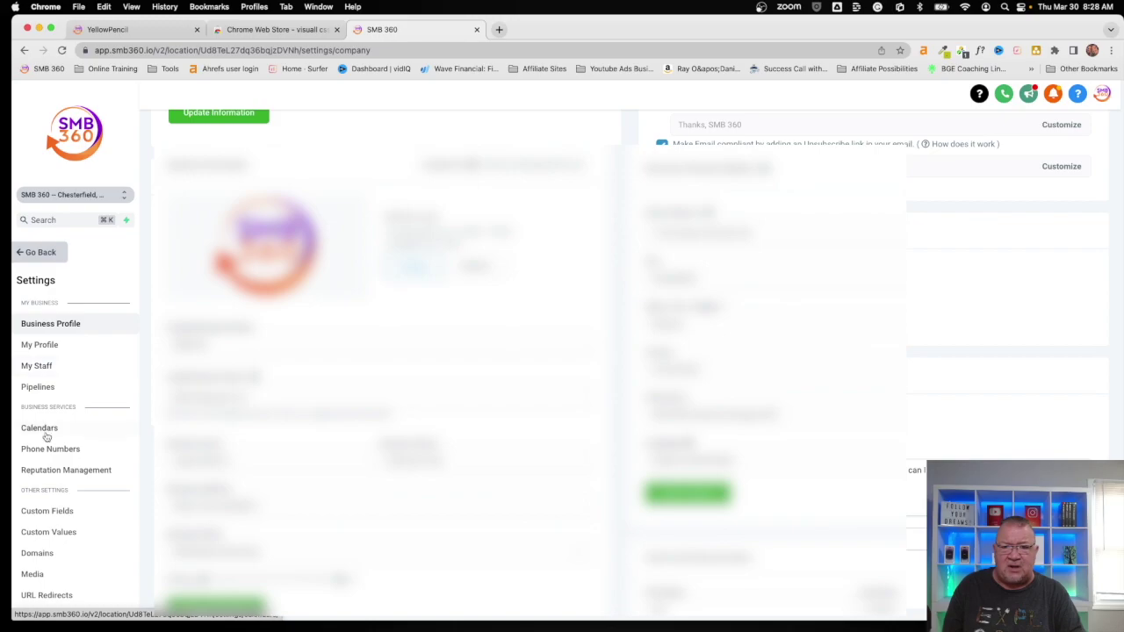
left_click(36, 252)
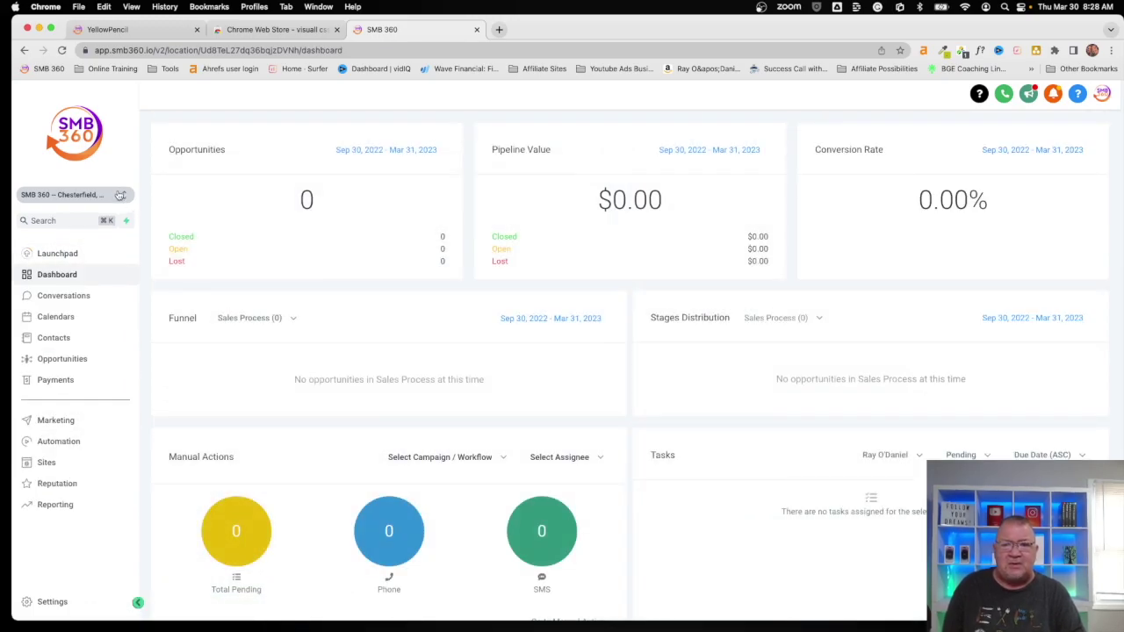
Switch to the agency view and open the Company settings at the custom CSS field
left_click(123, 194)
left_click(194, 172)
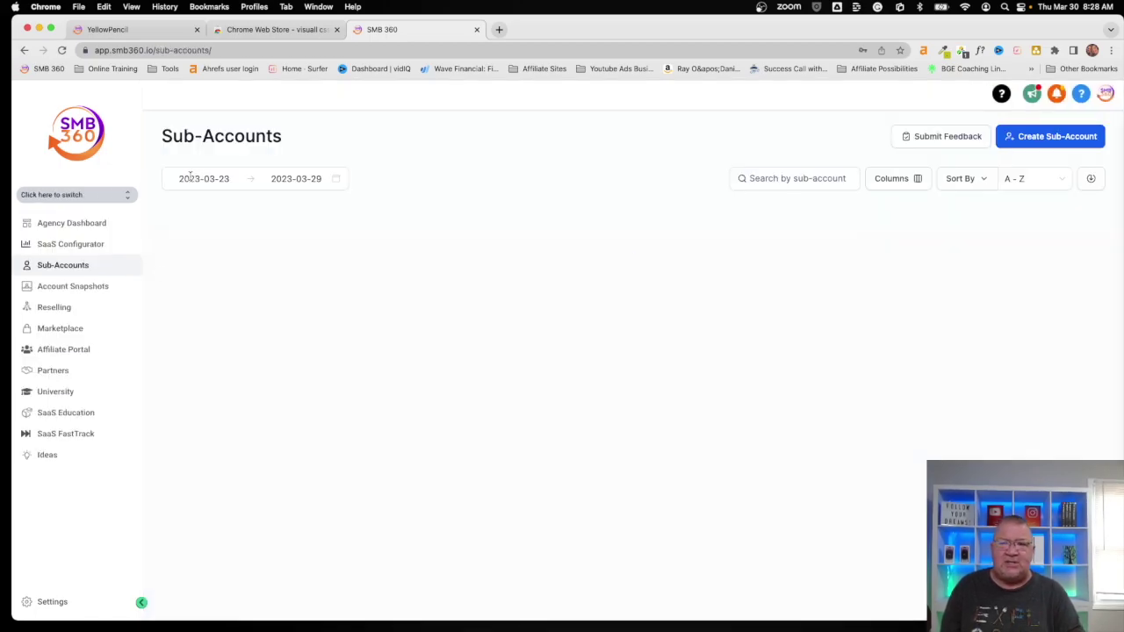
left_click(50, 603)
left_click(35, 295)
scroll(614, 351, "down", 10)
scroll(615, 351, "down", 2)
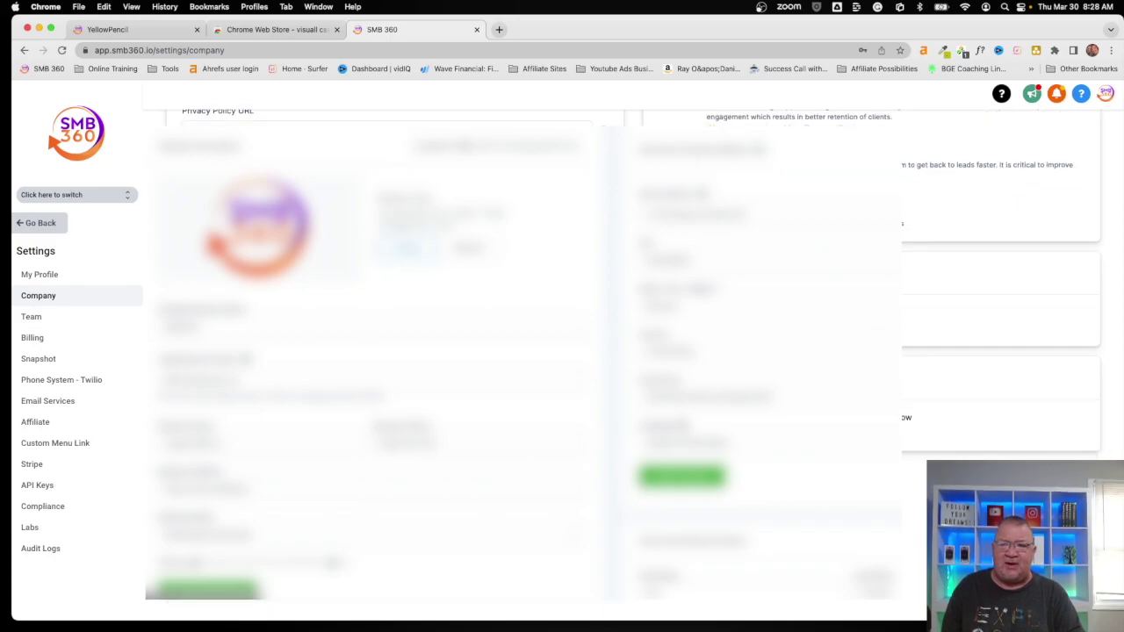
scroll(326, 348, "up", 2)
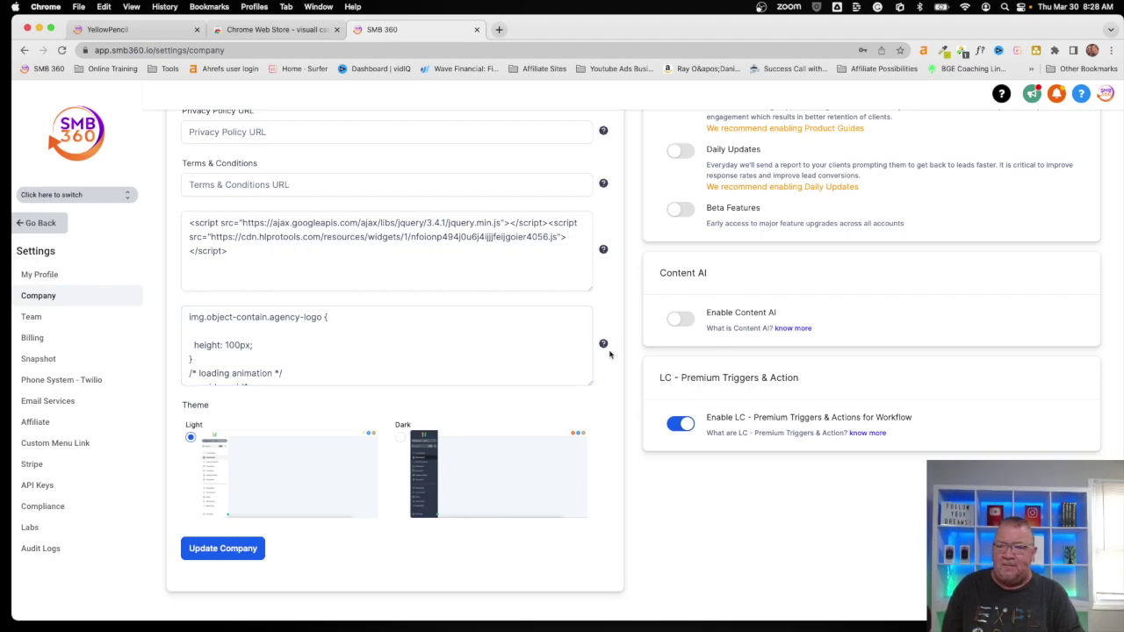
mouse_move(604, 346)
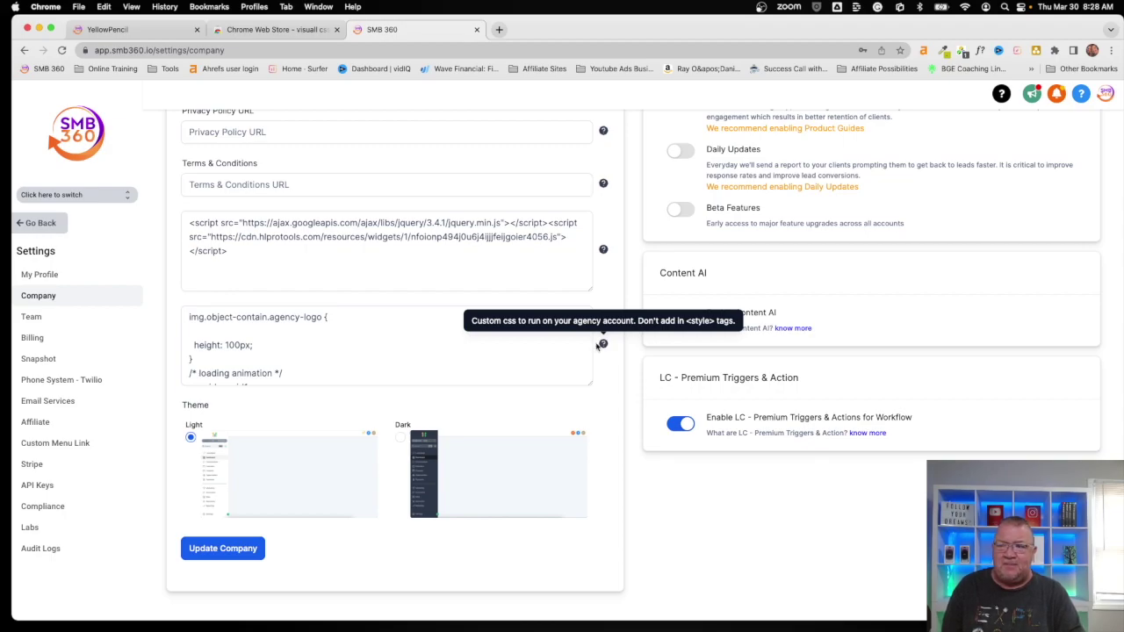
Paste the copied card header CSS after the existing code in the agency's custom CSS field and update the company
left_click(401, 352)
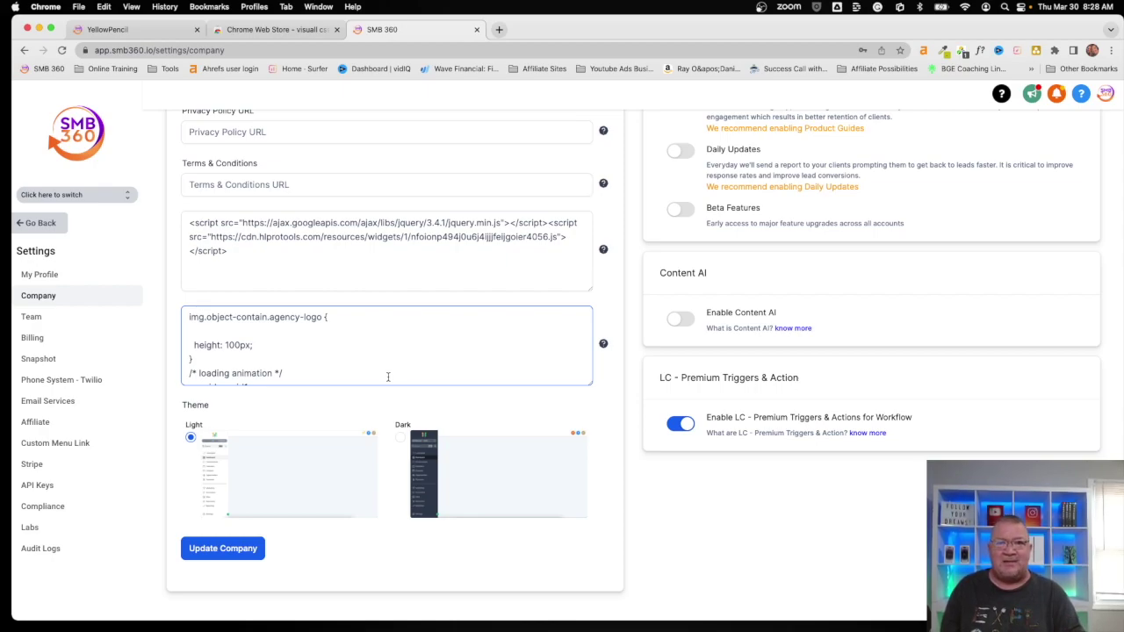
scroll(395, 360, "down", 3)
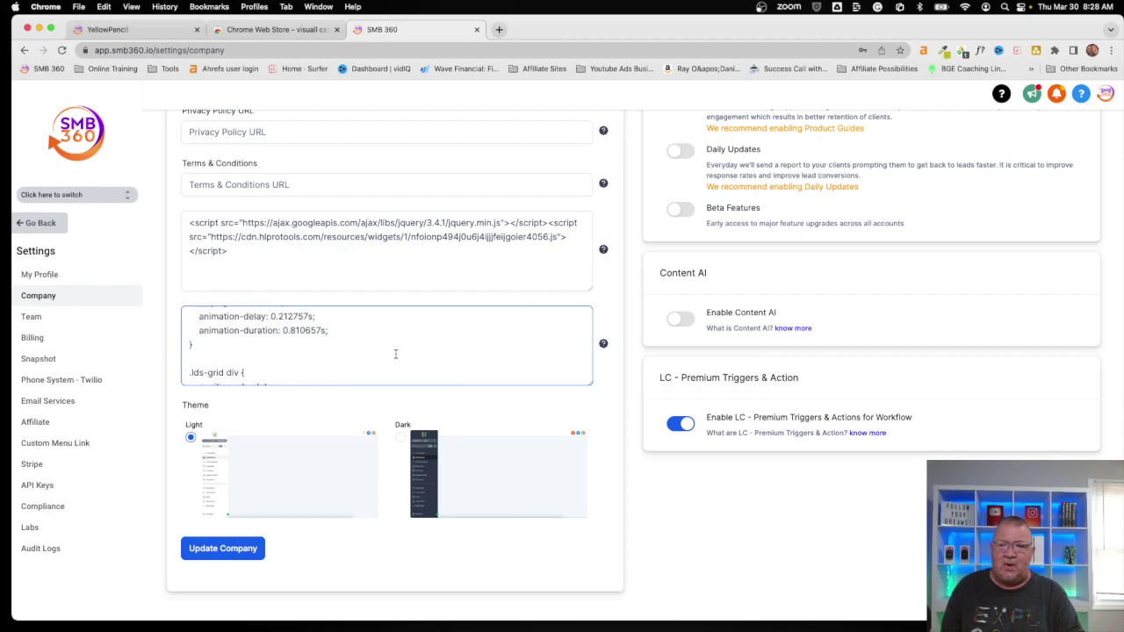
scroll(396, 354, "down", 3)
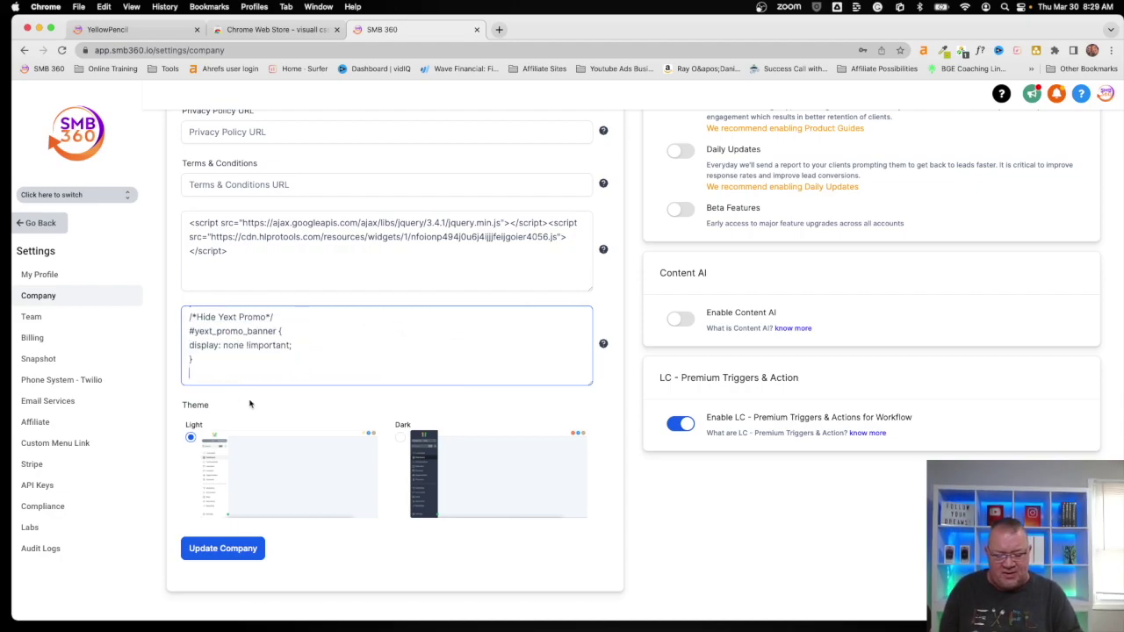
type("/* Card header */ #dashboard .pmd_dashboard--appointments .card-header{  background-color:#f39c12; }")
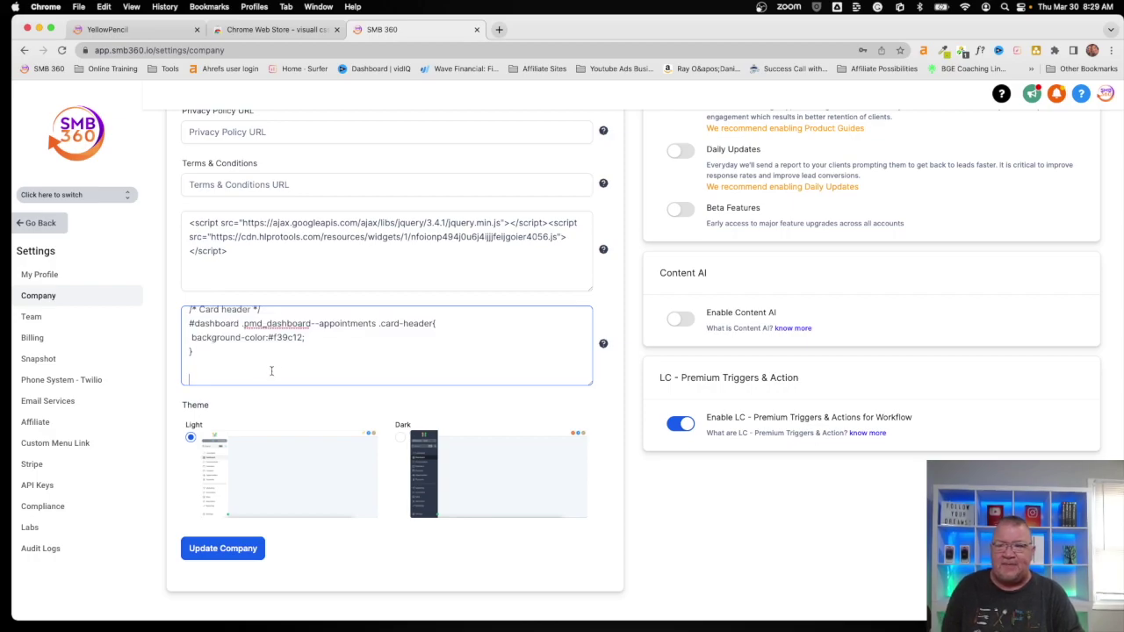
left_click(212, 552)
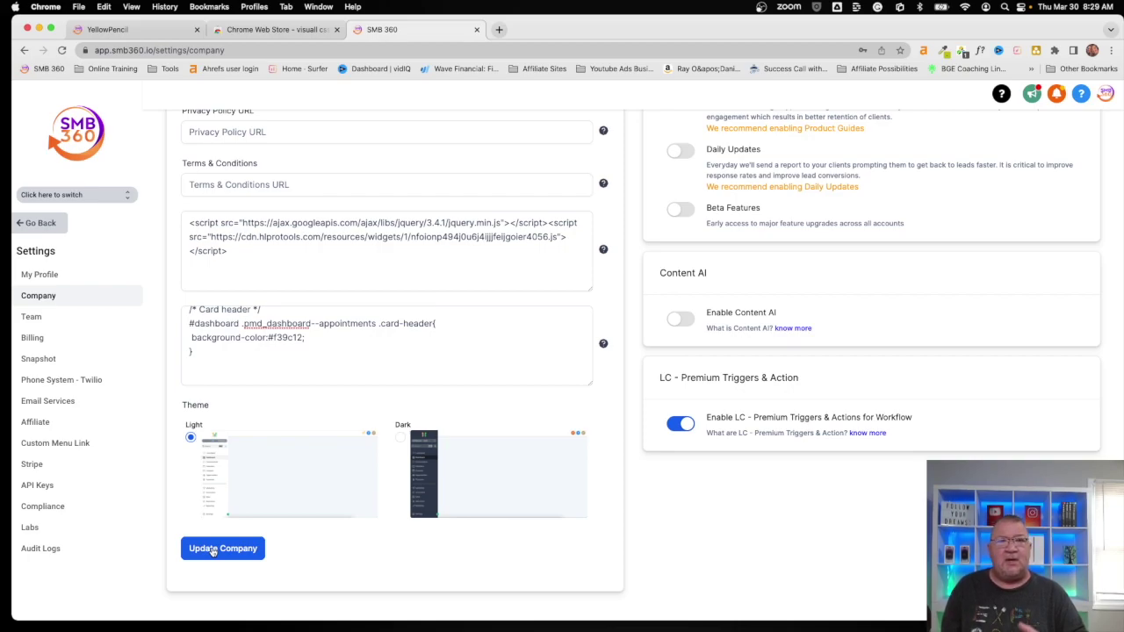
Return to the SMB 360 sub-account, reload its dashboard and check the card headers from top to bottom
left_click(107, 196)
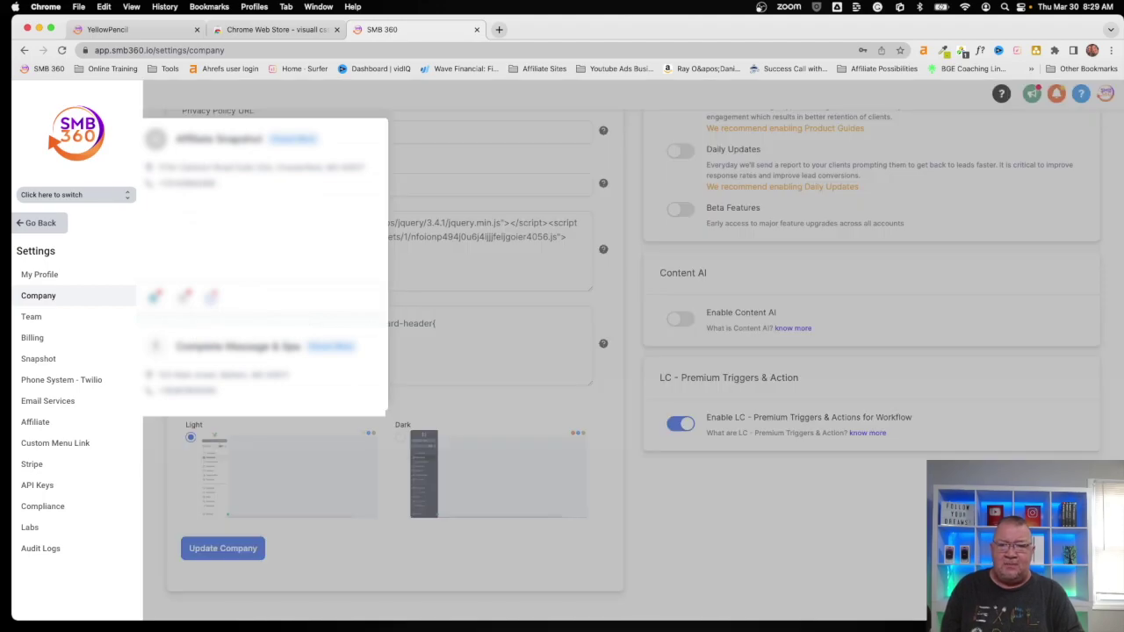
left_click(220, 141)
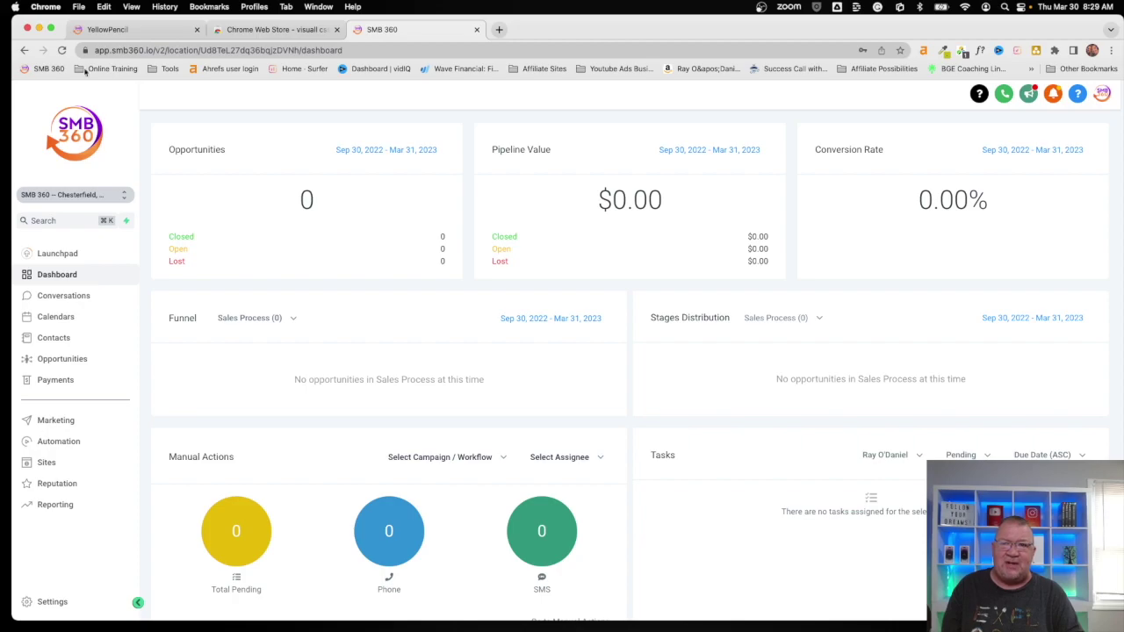
left_click(63, 51)
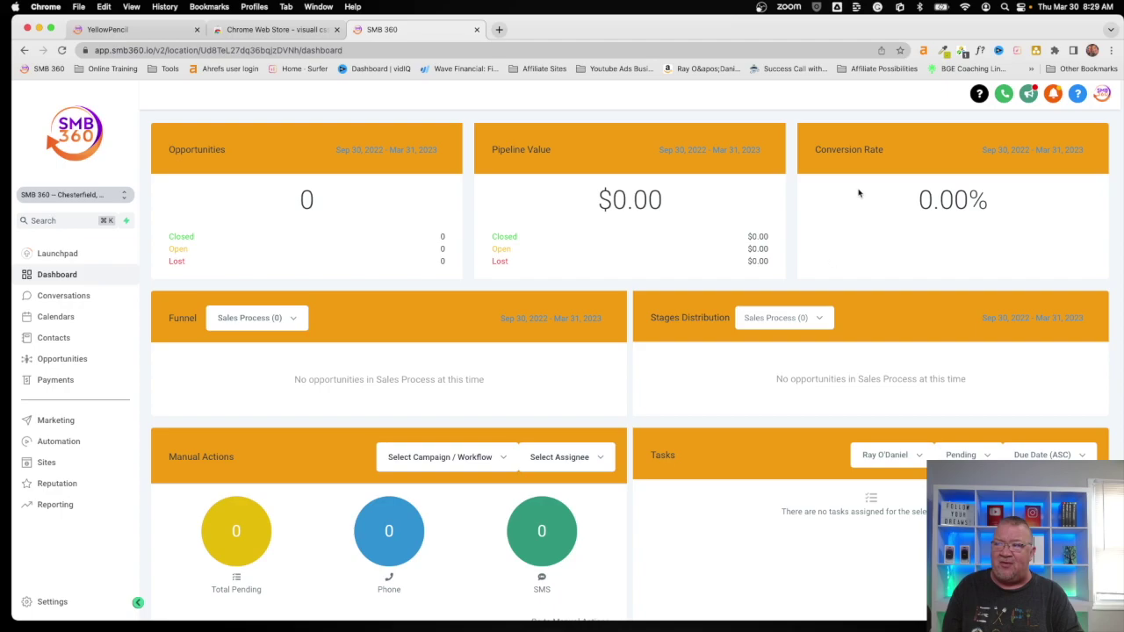
scroll(671, 407, "down", 5)
scroll(659, 417, "up", 3)
scroll(660, 419, "up", 2)
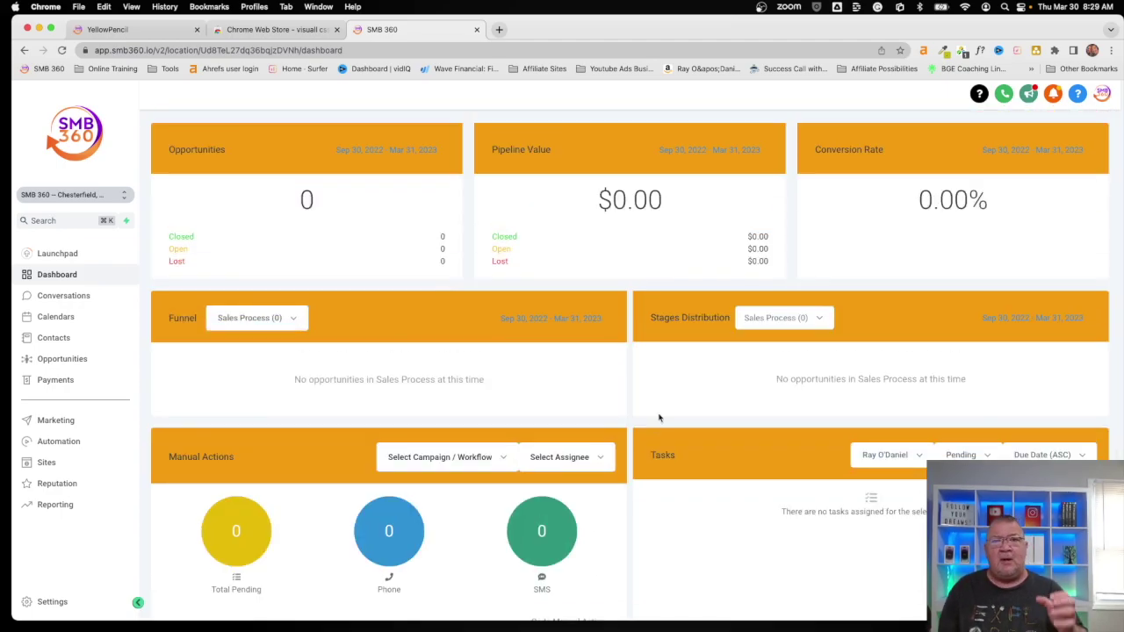
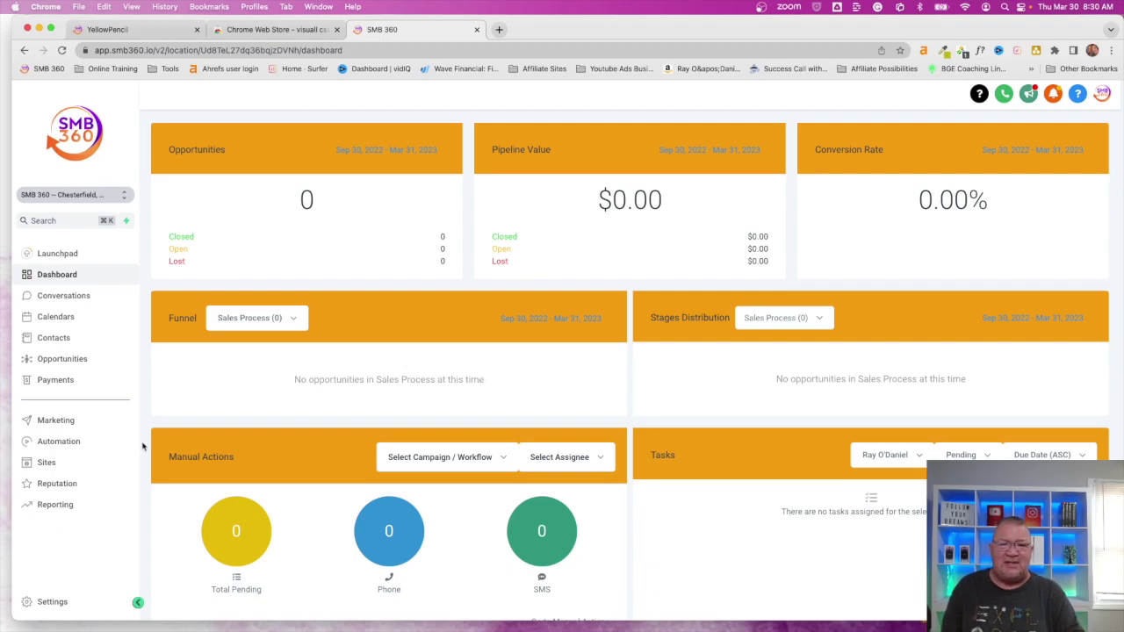
Open the Testing funnel under Sites and preview its Home page
left_click(42, 463)
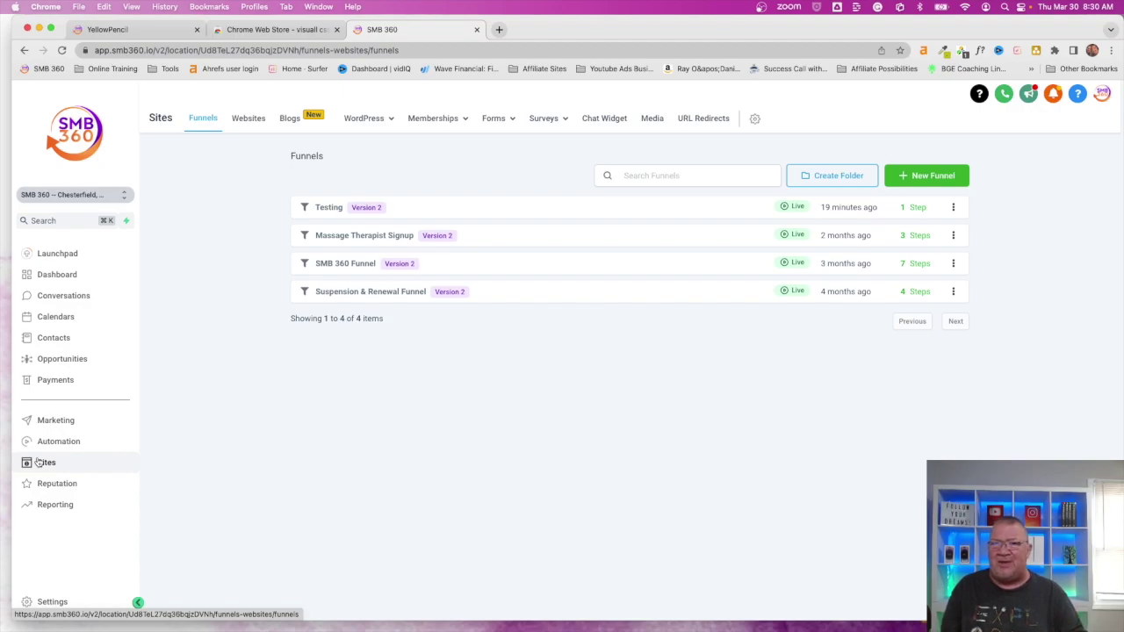
left_click(327, 209)
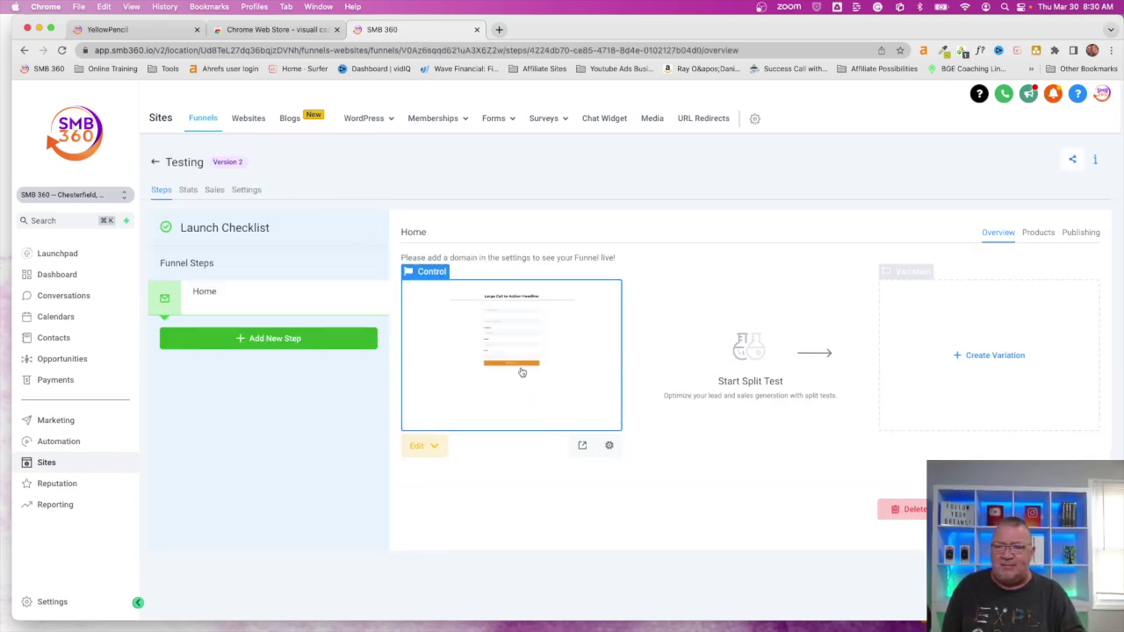
left_click(582, 445)
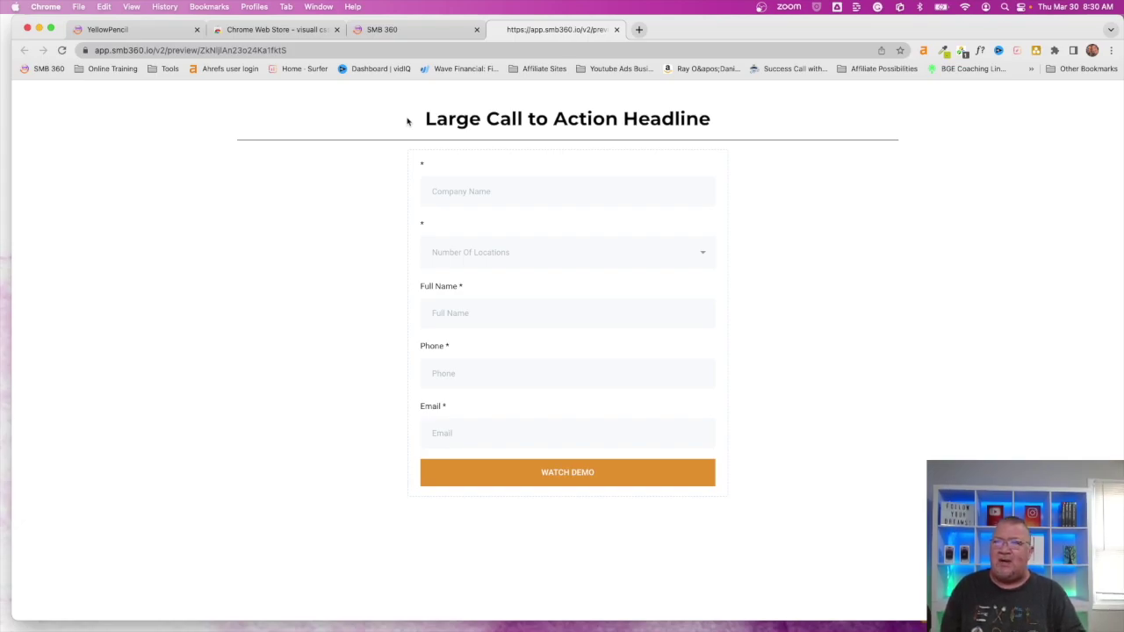
Launch the Visual CSS Editor on the preview page and set the "Large Call to Action Headline" background to blue #3498db
left_click(1037, 50)
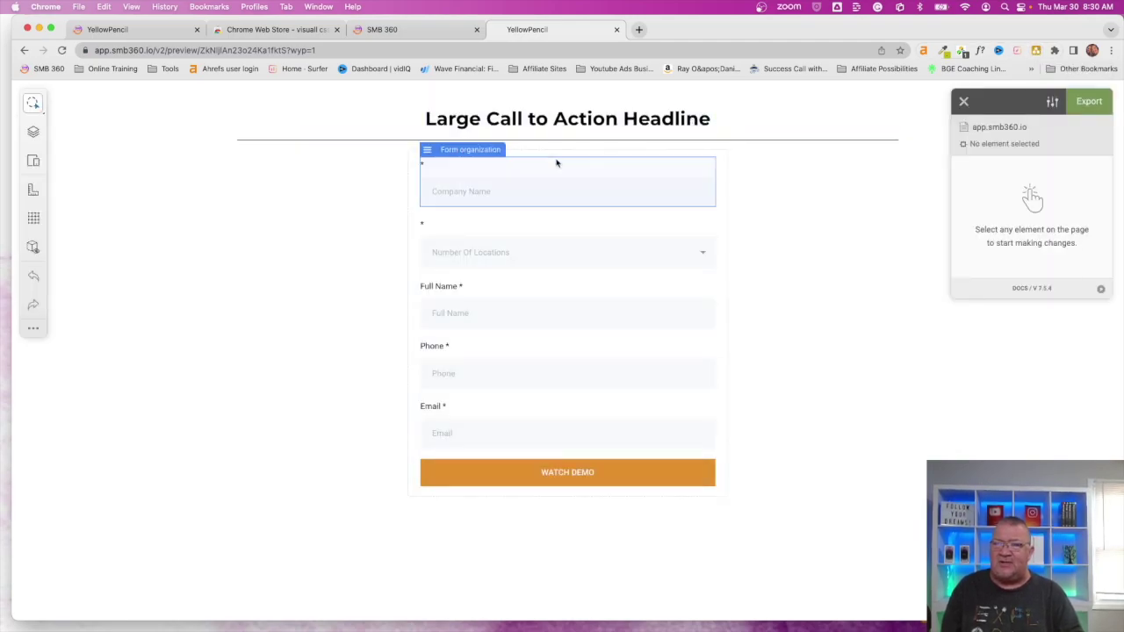
left_click(386, 114)
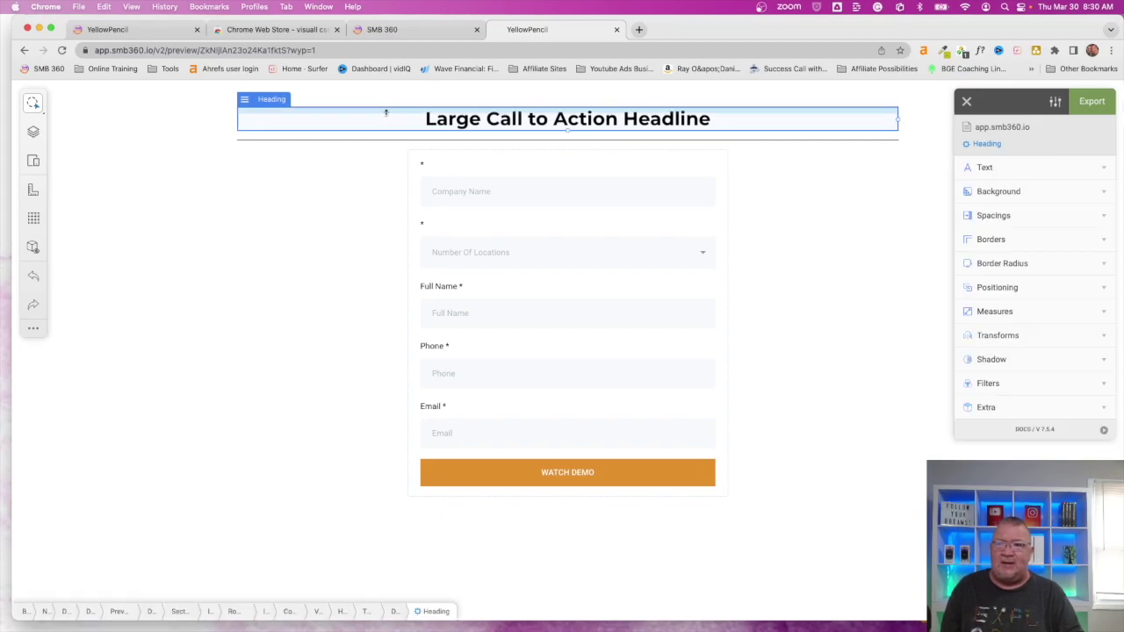
left_click(1104, 192)
left_click(1039, 213)
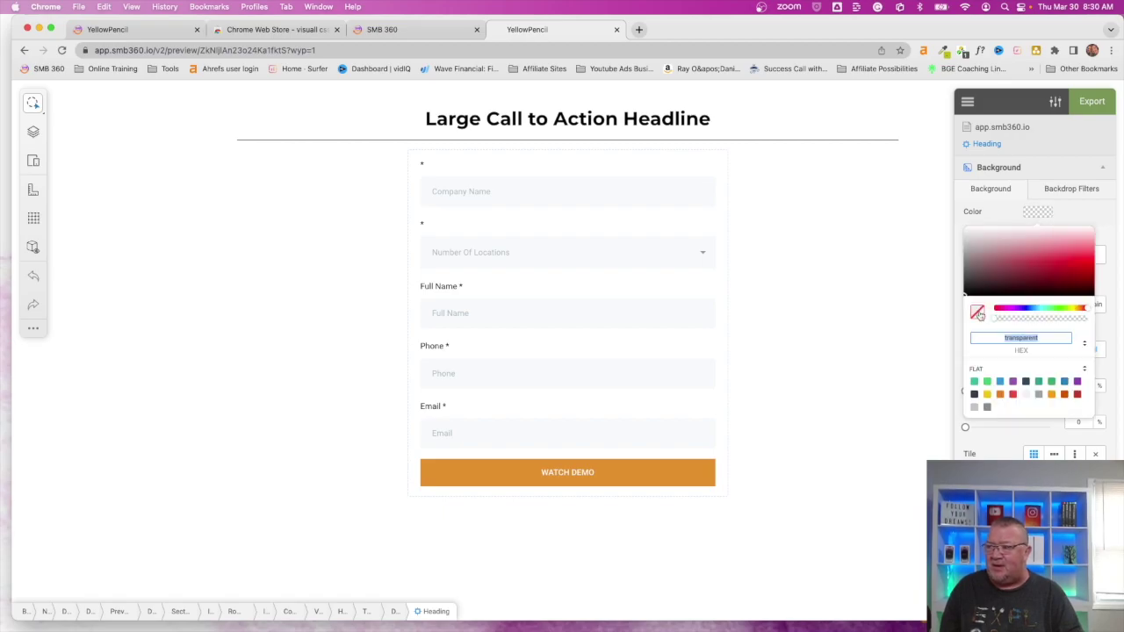
left_click(1000, 383)
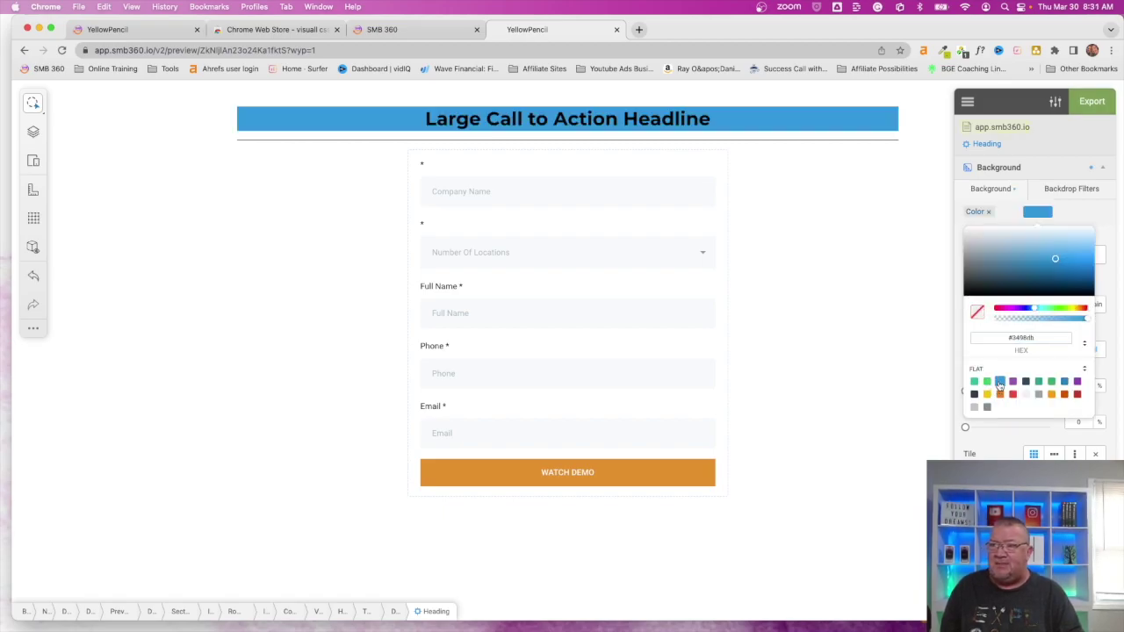
left_click(1096, 212)
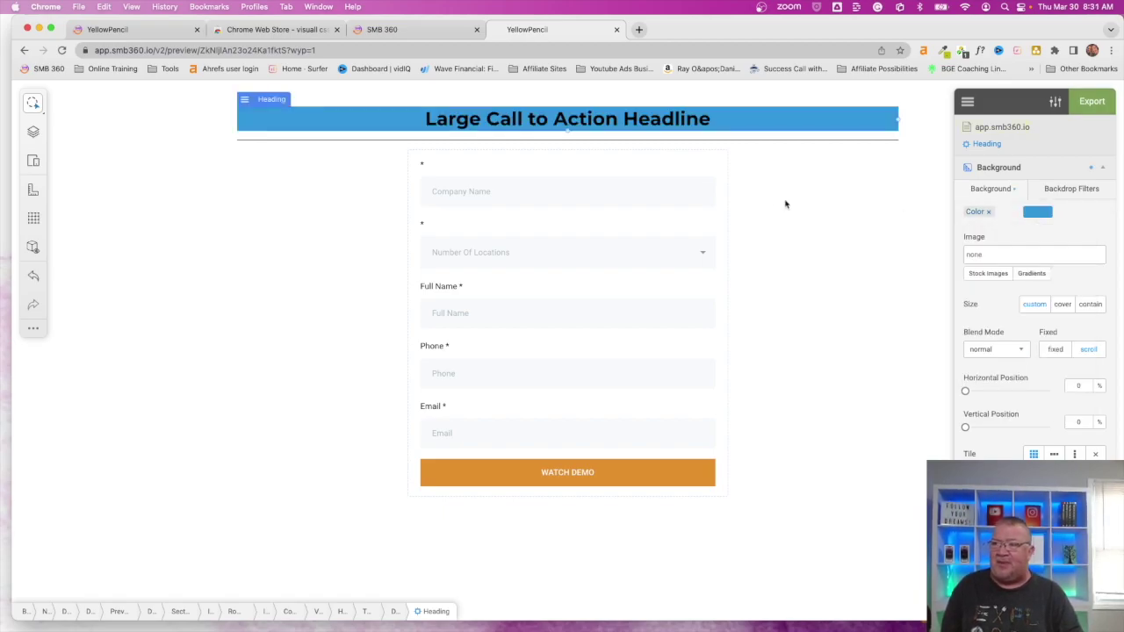
Deselect the headline and set the background color of the form's outer App container to red #f22626
key("Escape")
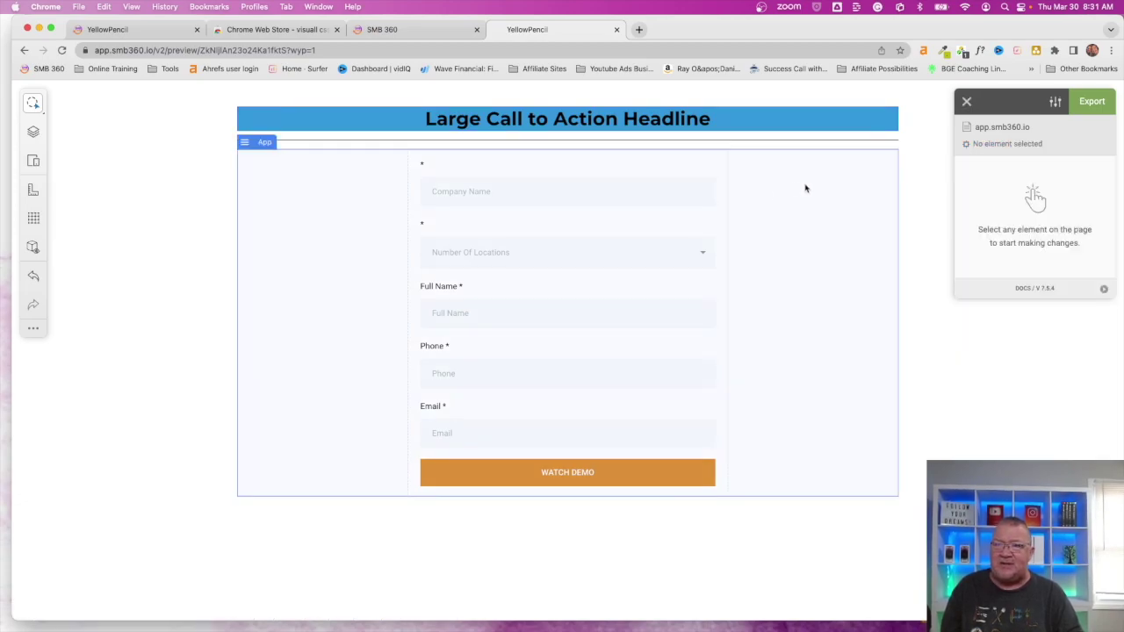
left_click(805, 188)
left_click(1064, 197)
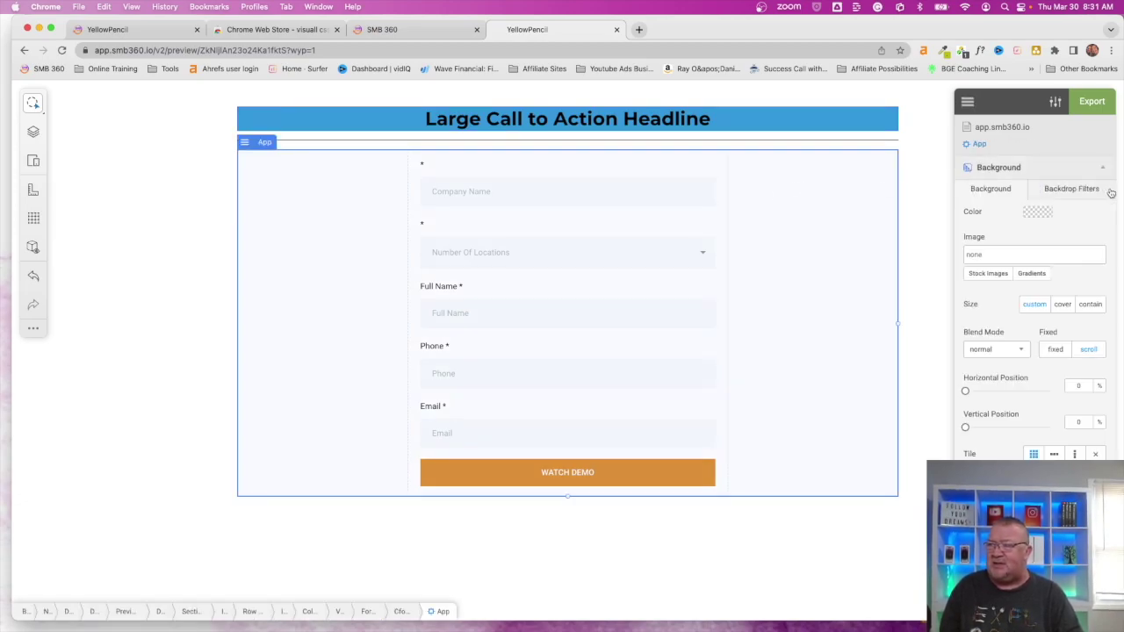
left_click(1035, 213)
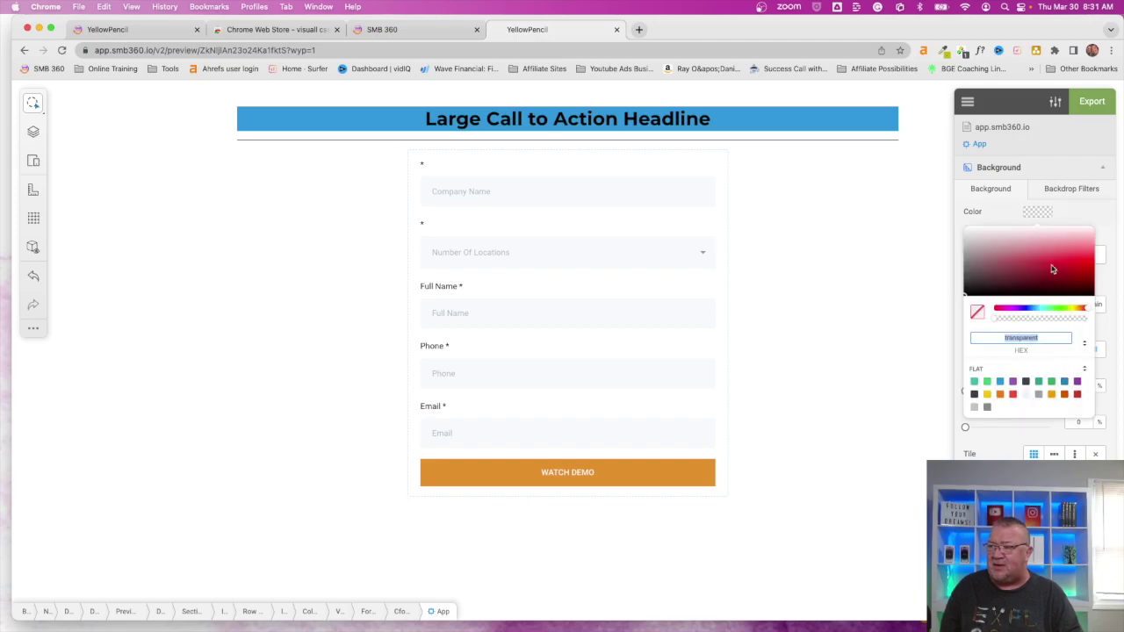
left_click(1080, 260)
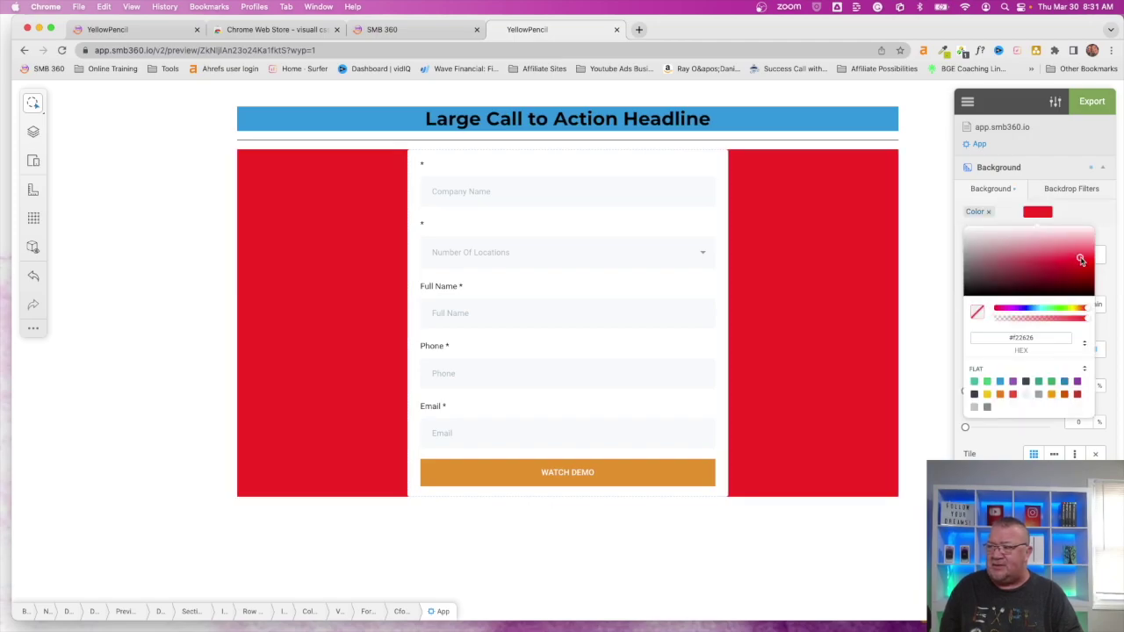
left_click(1092, 214)
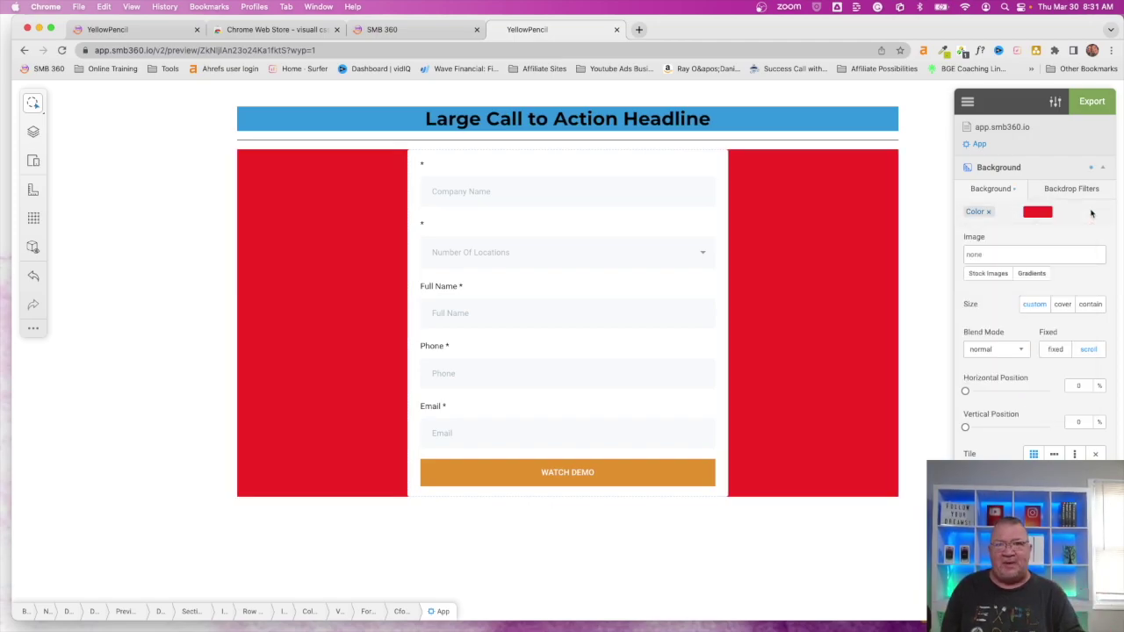
Export and copy the generated CSS for the headline and form backgrounds, and open the Testing funnel's Home page in the page builder
left_click(1093, 102)
left_click_drag(420, 285, 380, 184)
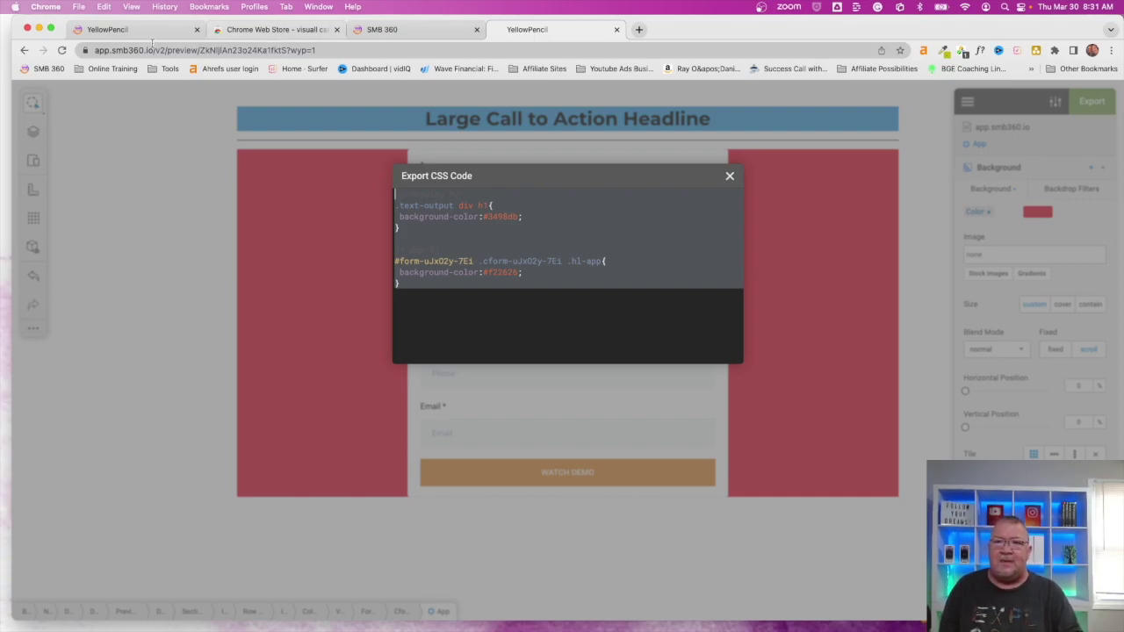
left_click(387, 29)
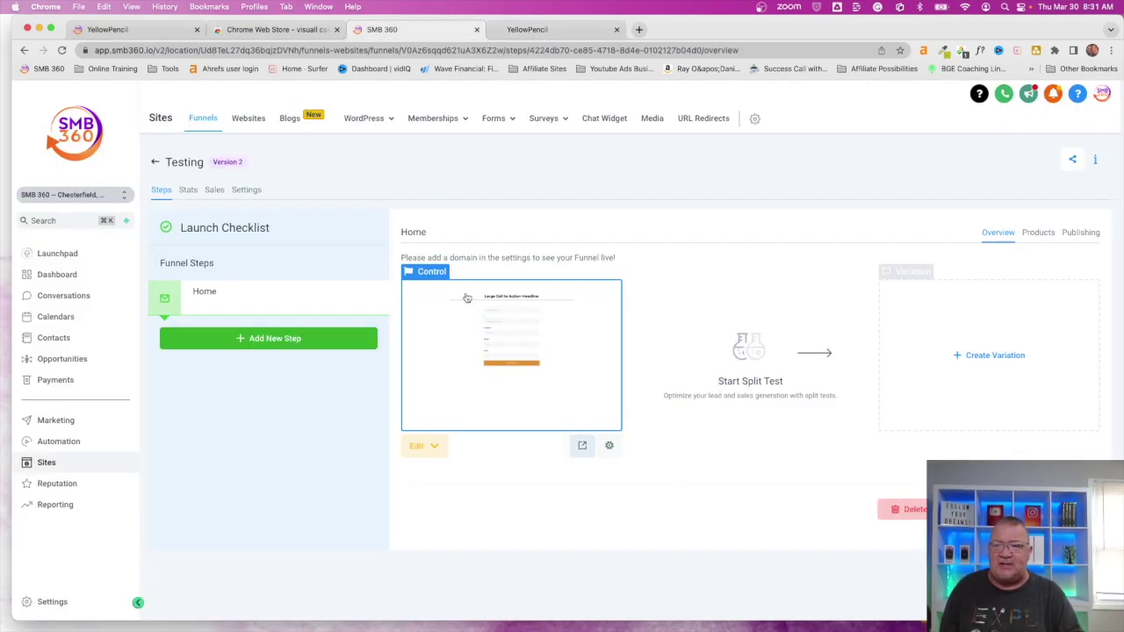
left_click(520, 349)
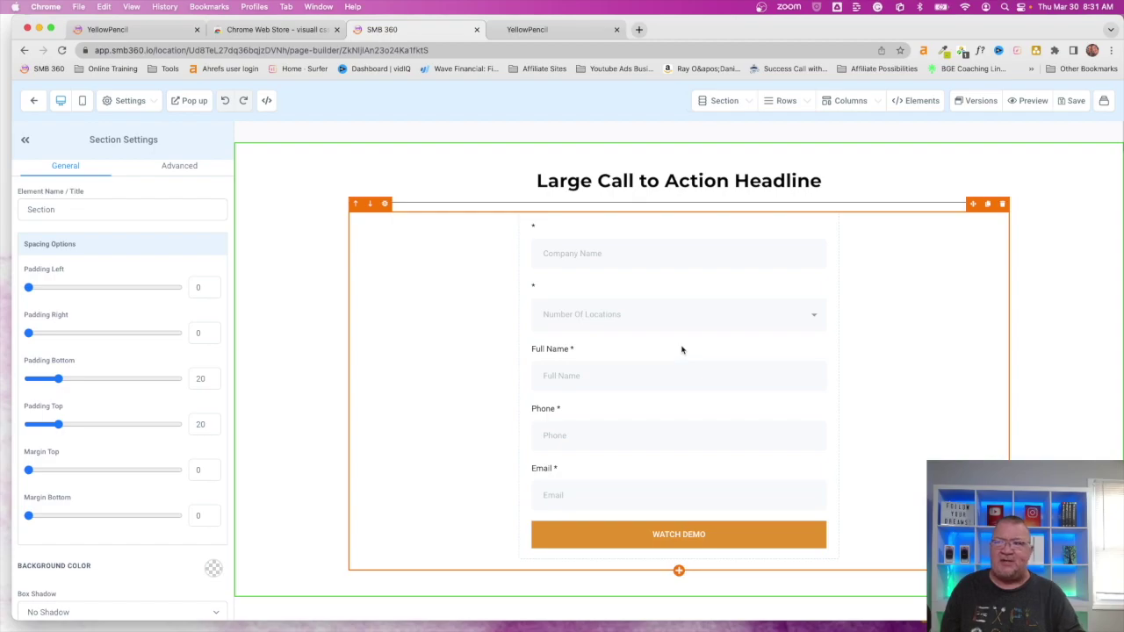
Paste the copied headline and form background CSS into the page's custom CSS and save the page, dismissing the SEO meta data form
left_click(121, 103)
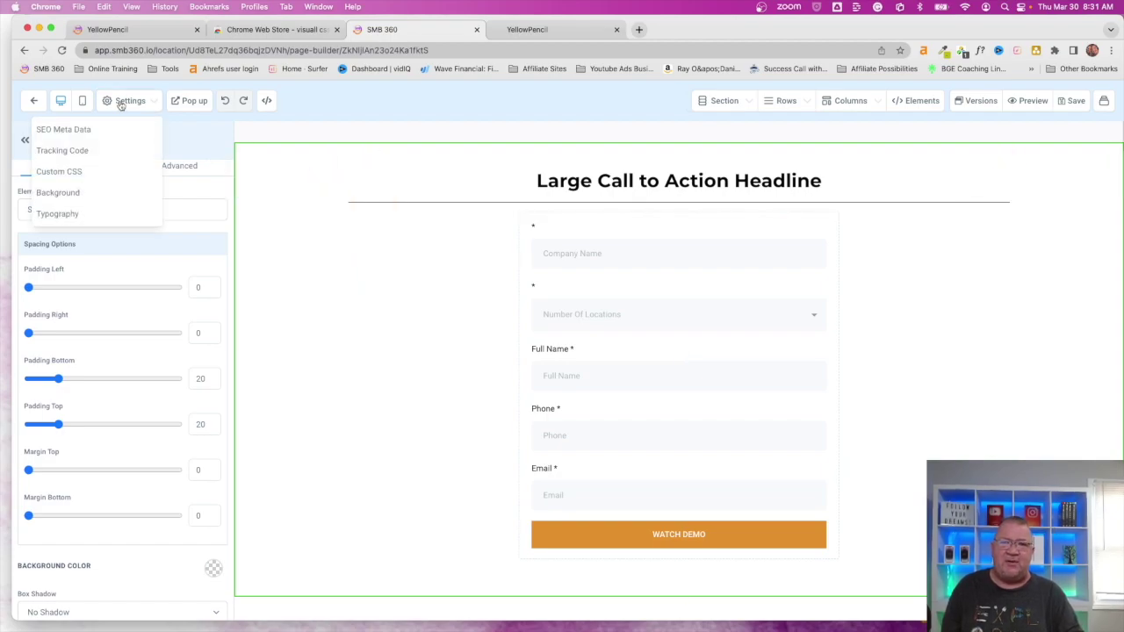
left_click(69, 170)
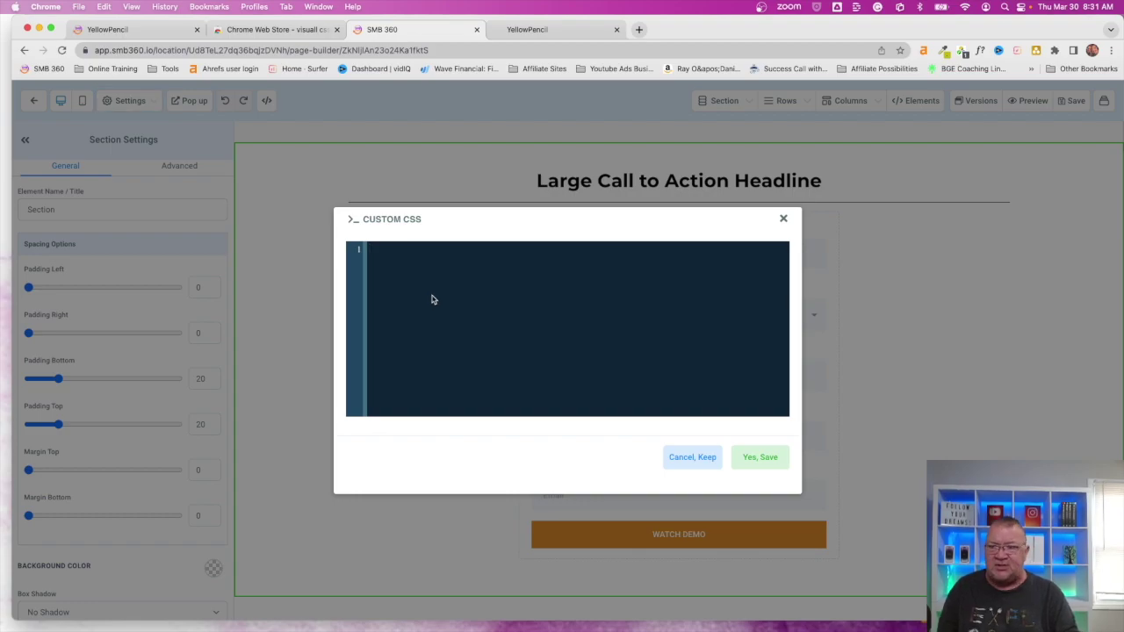
type("/* Heading */ .text-output div h1 {     background-color: #3498db; }  /* App */ #form-uJxO2y-7Ei .cform-uJxO2y-7Ei .hl-app {     background-color: #f22626; }")
left_click(748, 459)
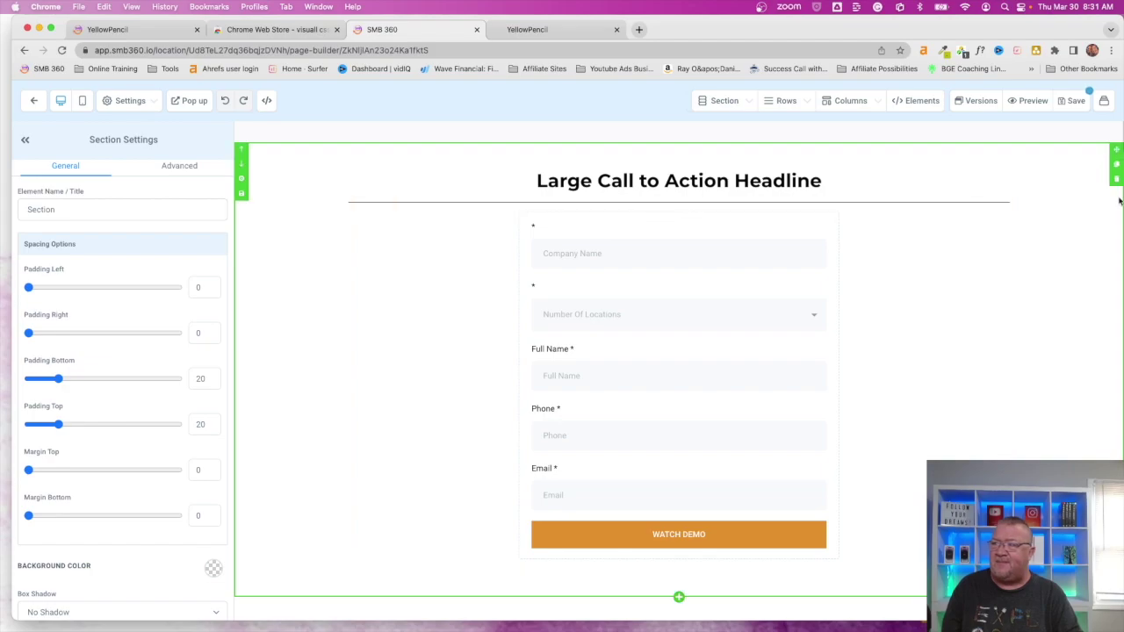
left_click(1074, 100)
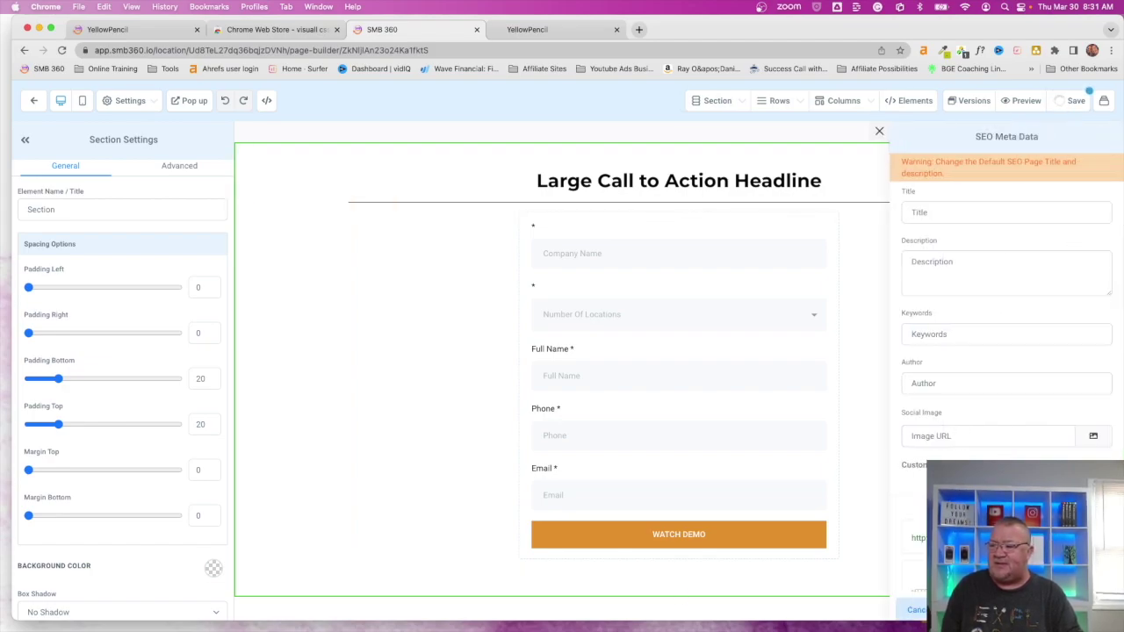
left_click(880, 130)
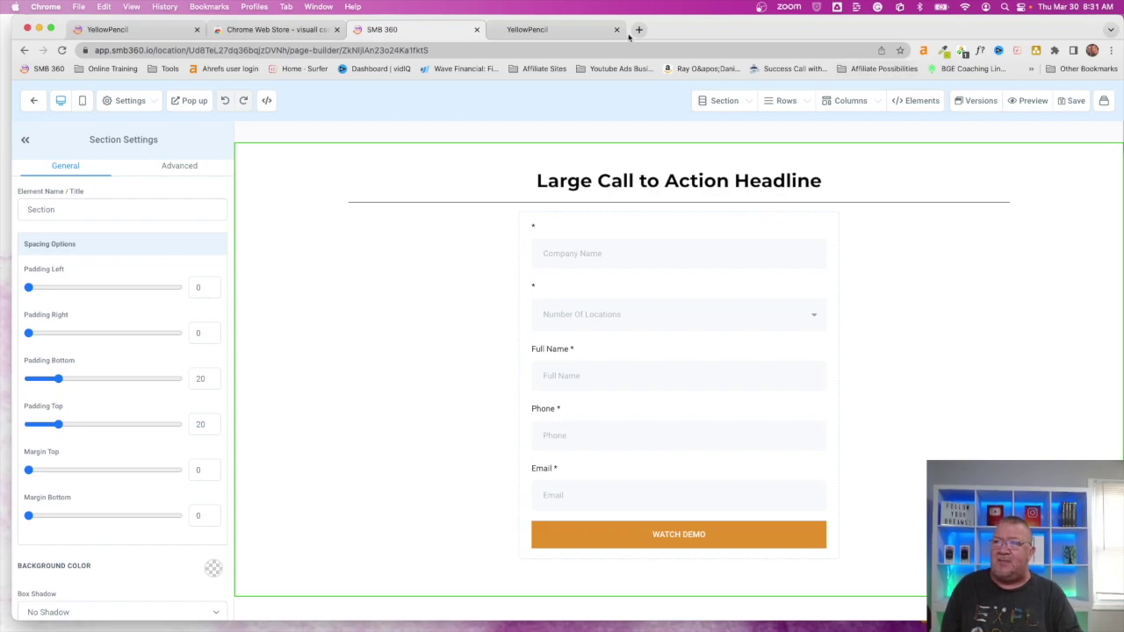
Close the old Visual CSS Editor preview, preview the saved page to check the headline and form backgrounds, and return to the builder
left_click(540, 29)
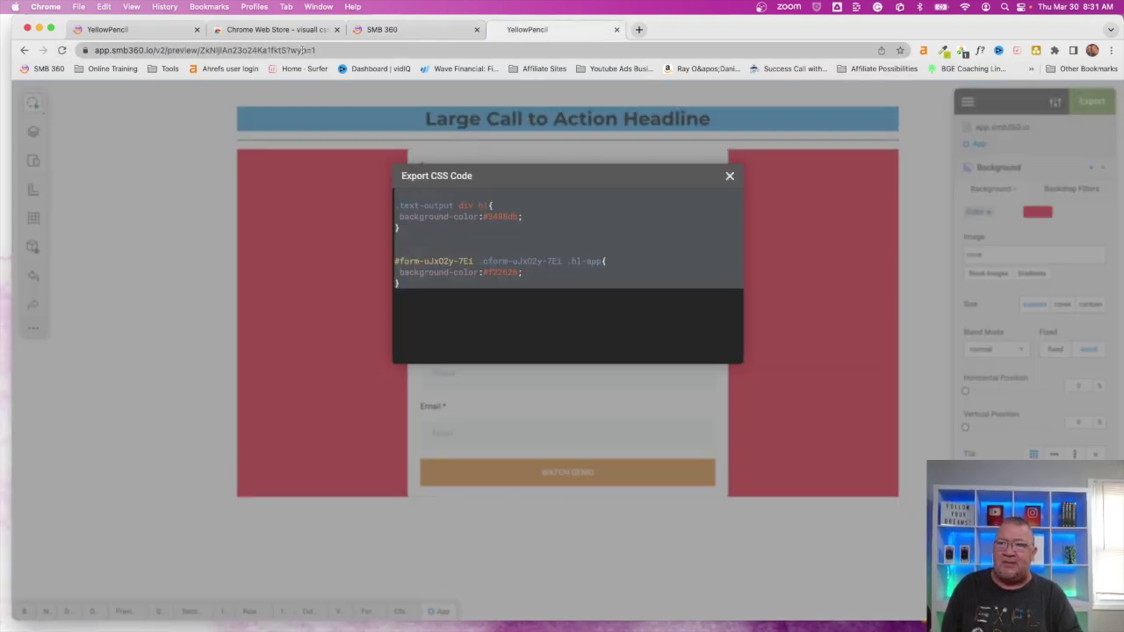
left_click(616, 29)
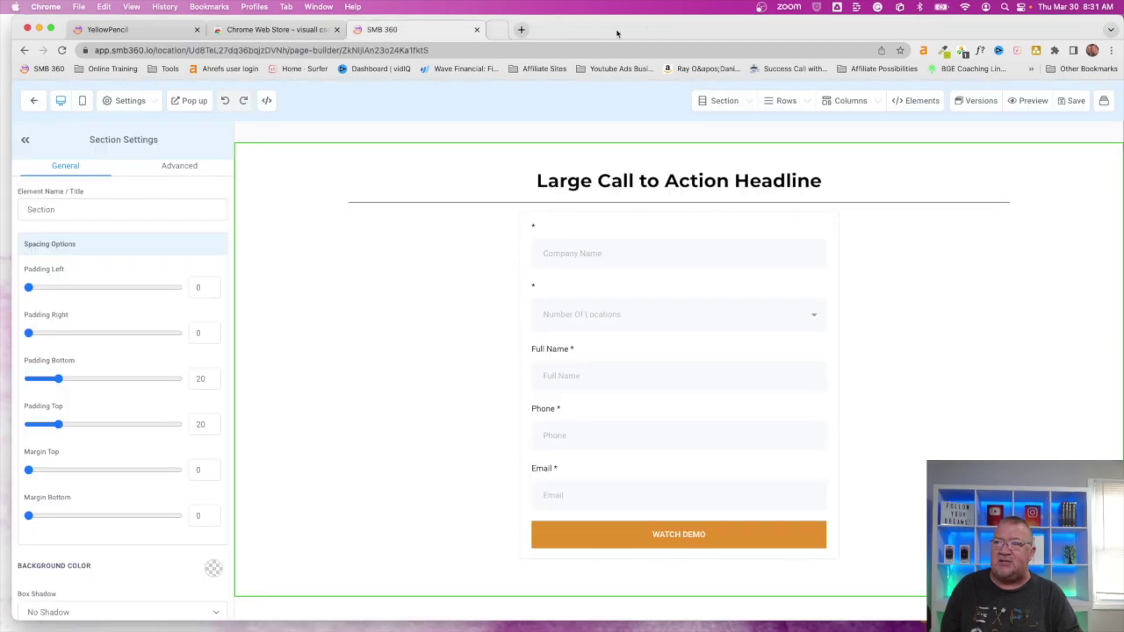
left_click(1019, 103)
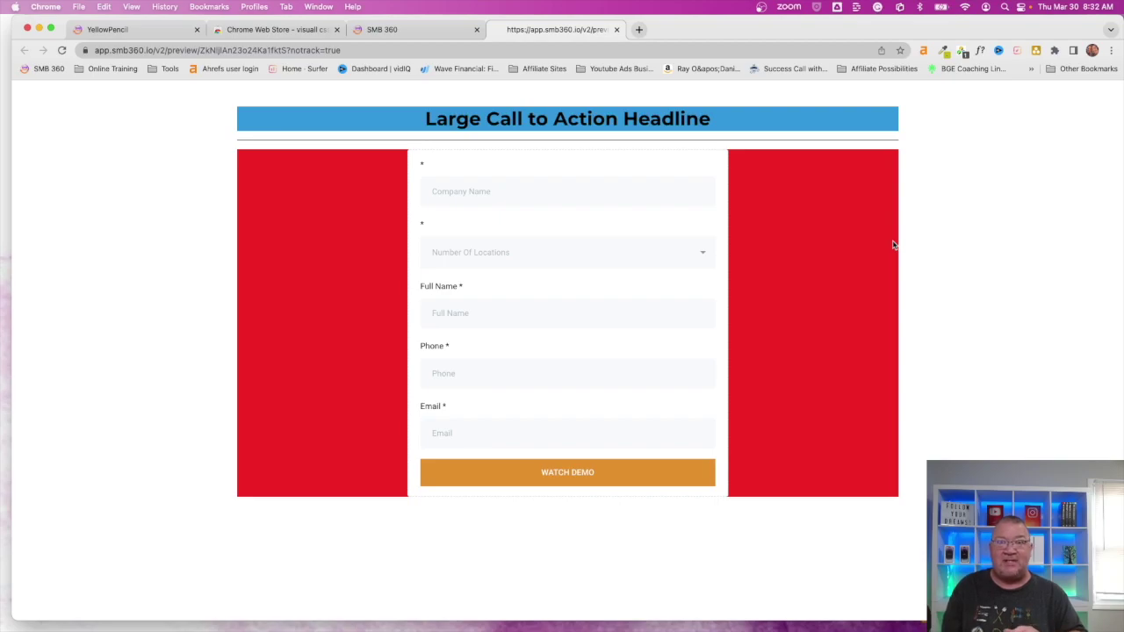
left_click(617, 29)
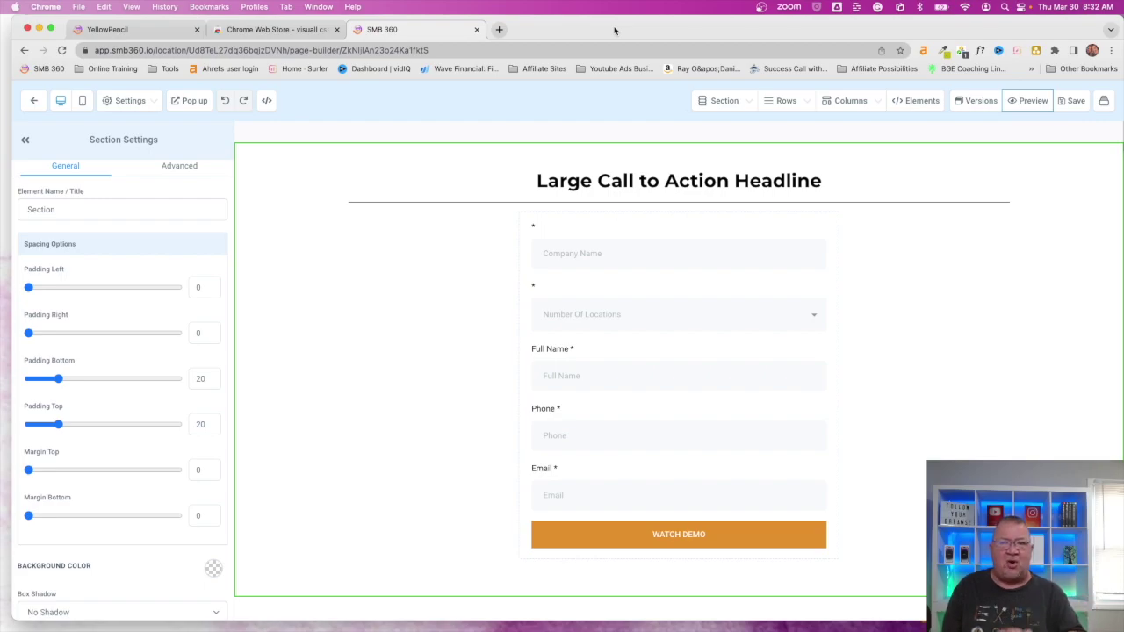
Delete all code from the page's custom CSS and save the emptied field
left_click(132, 102)
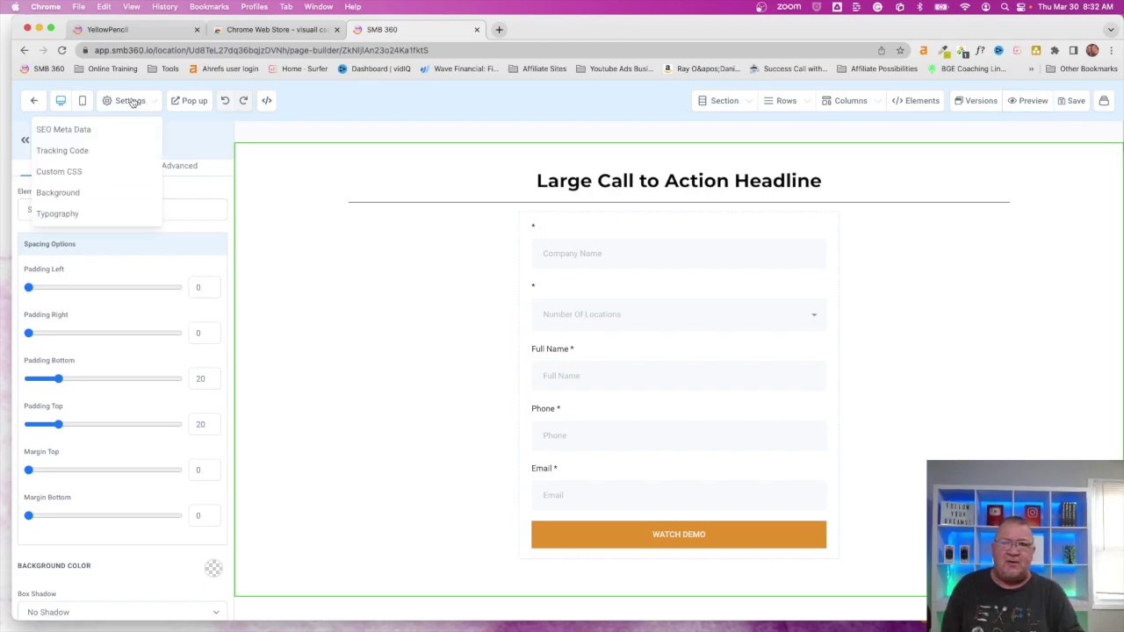
left_click(79, 171)
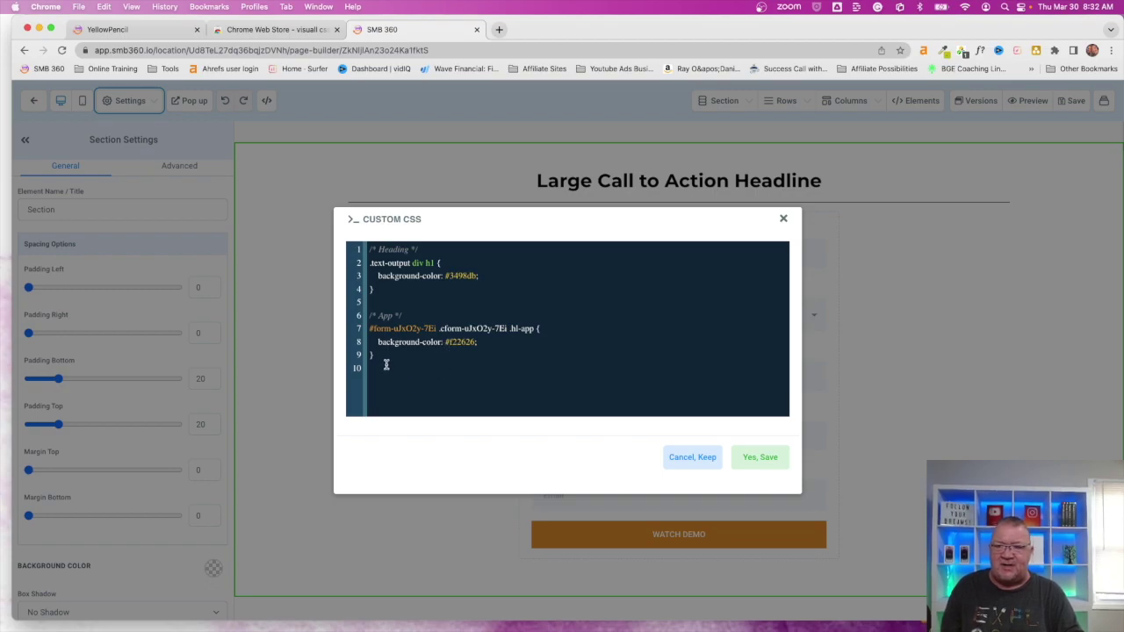
key("super+a")
key("BackSpace")
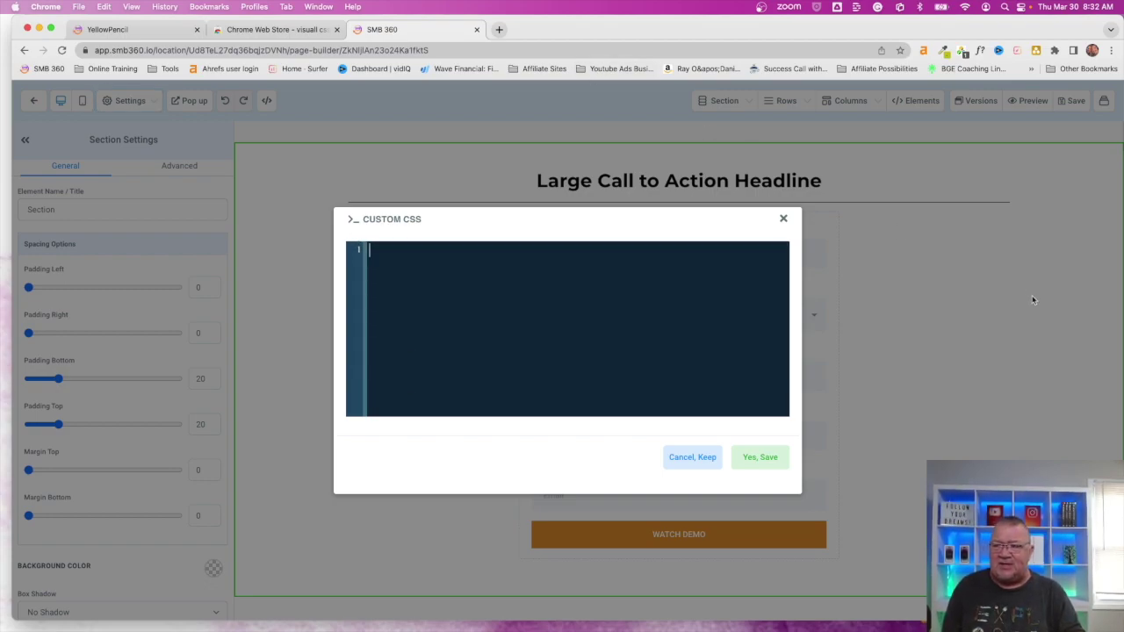
left_click(758, 457)
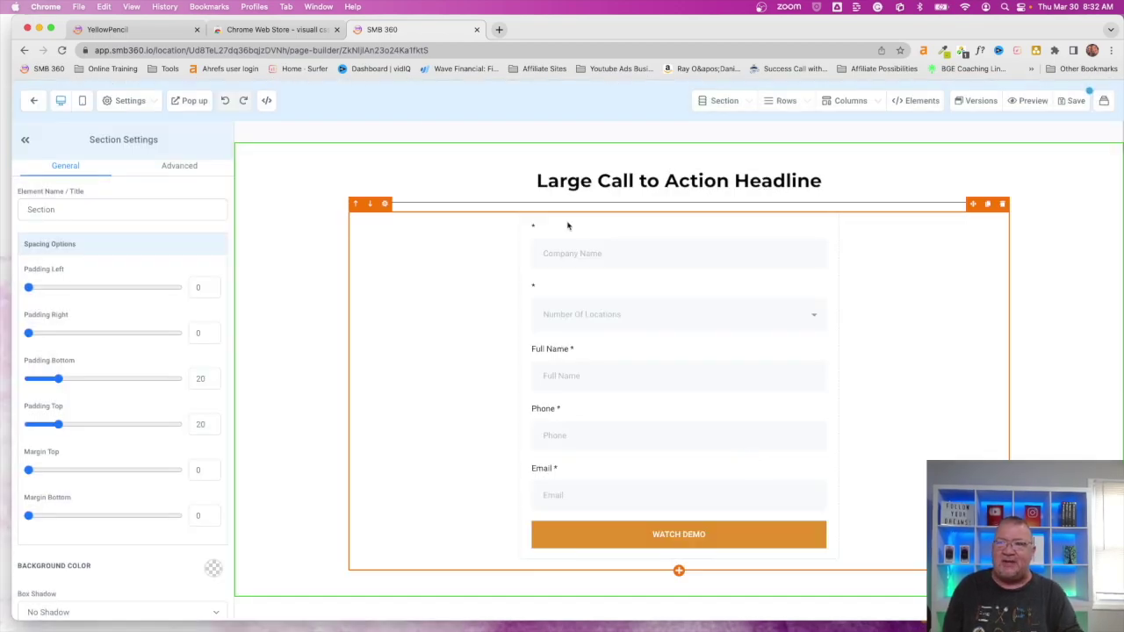
Try red as the headline's text color and leave the page builder without saving the page
left_click(516, 180)
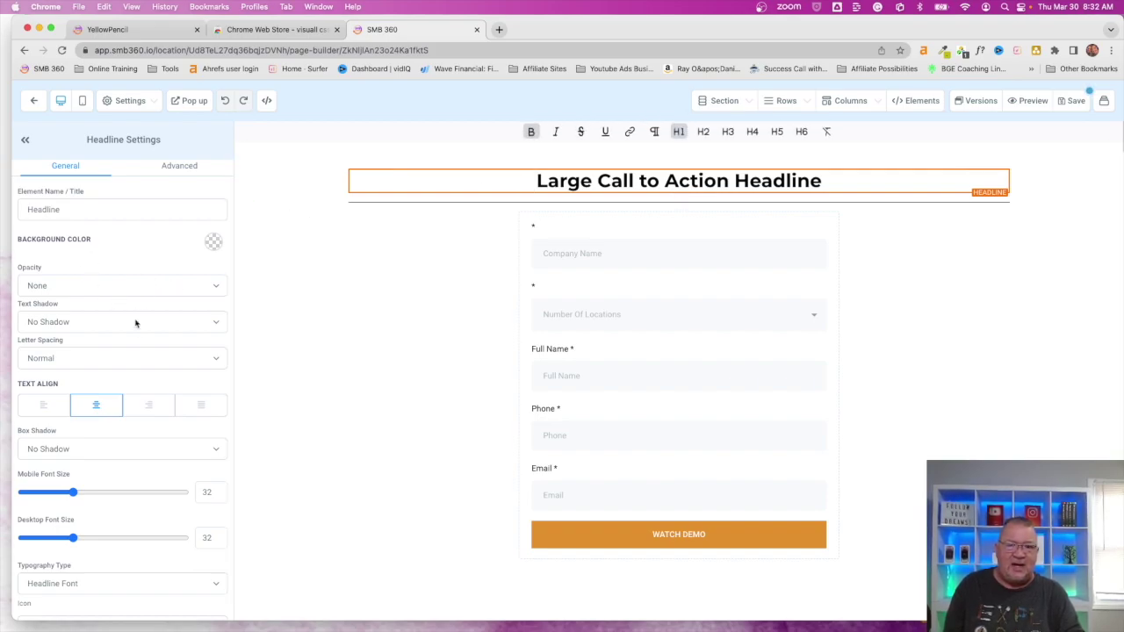
scroll(124, 328, "down", 5)
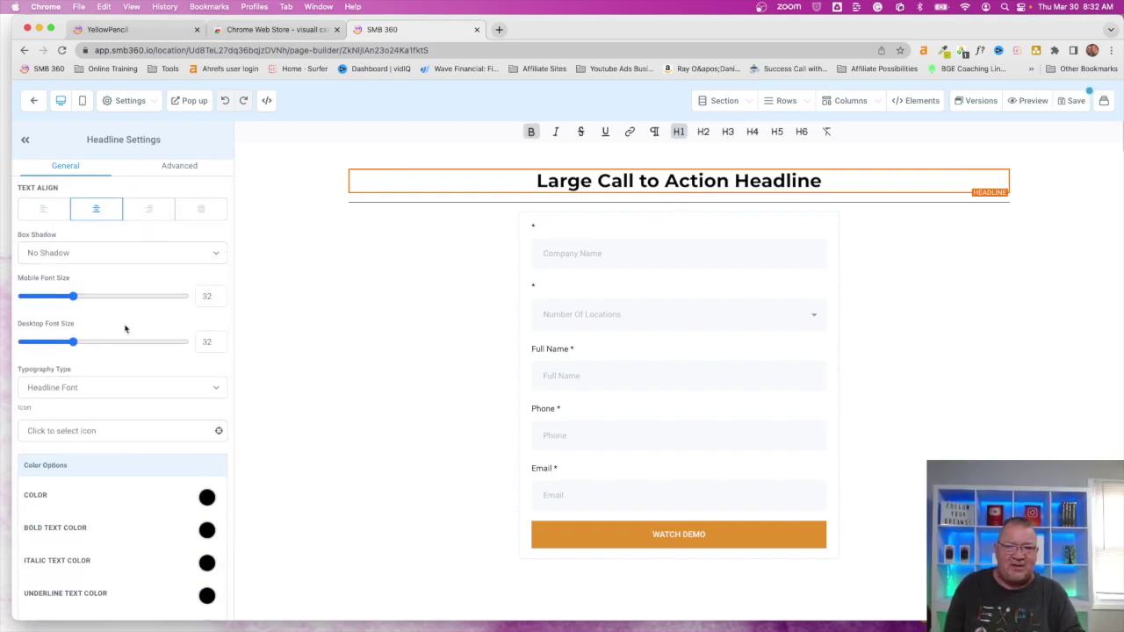
scroll(125, 328, "down", 4)
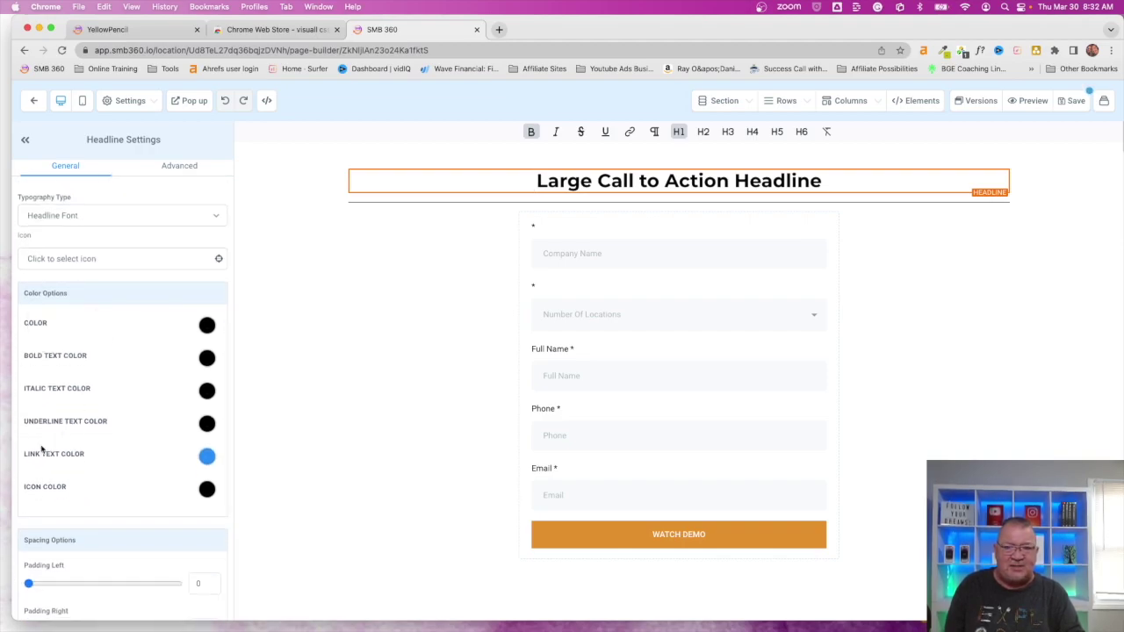
left_click(206, 326)
left_click(146, 353)
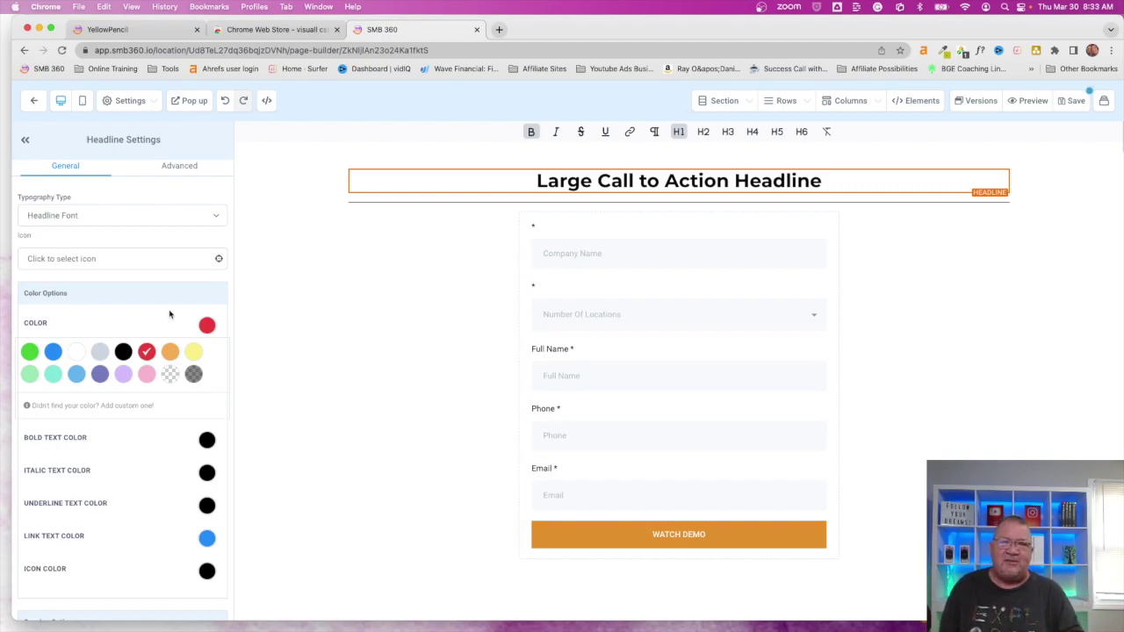
left_click(35, 103)
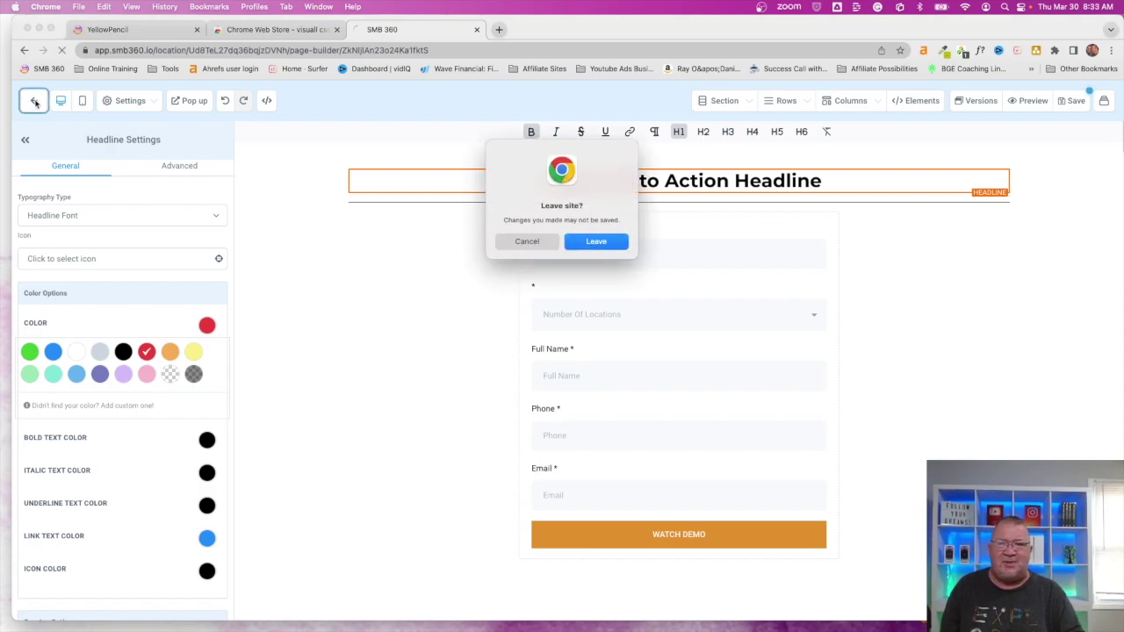
left_click(597, 243)
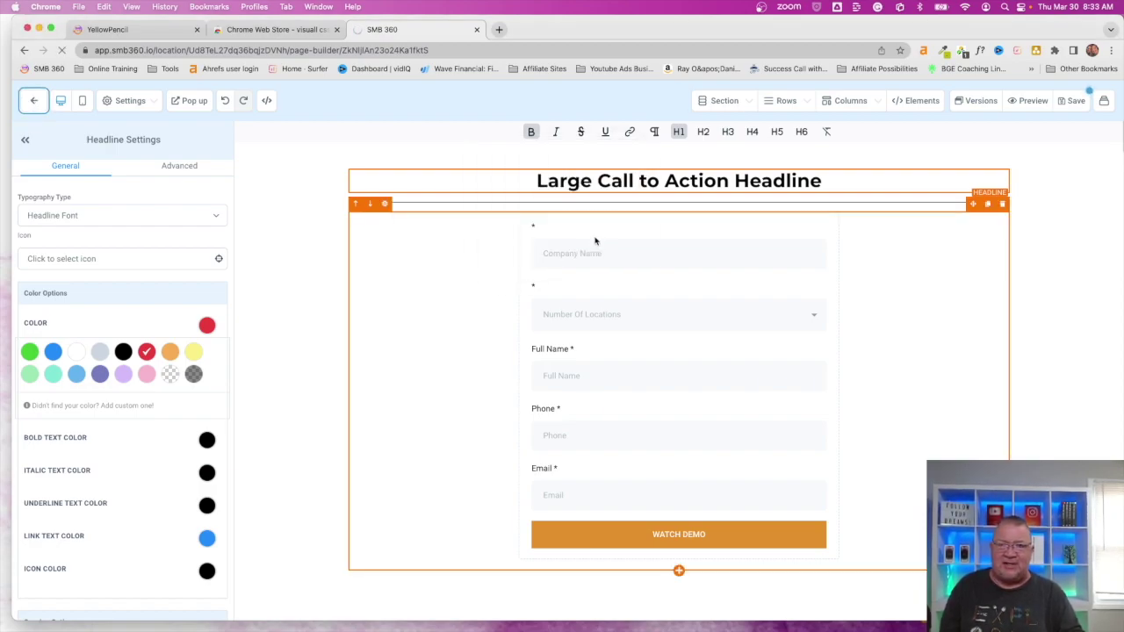